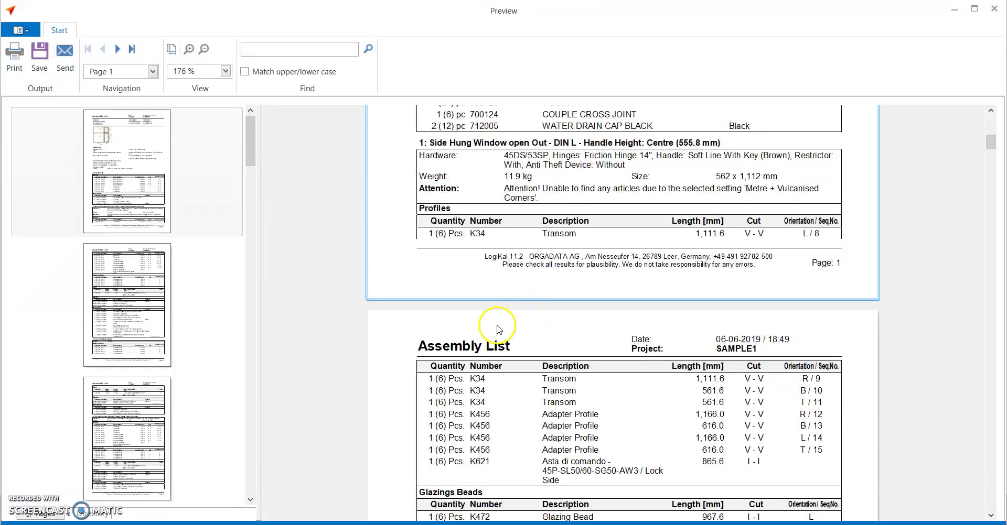
Review the assembly list's profiles, glass, gaskets and accessories for position W1, down to the start of position W2
{"action": "scroll", "coordinate": [497, 329], "scroll_direction": "up", "scroll_amount": 10}
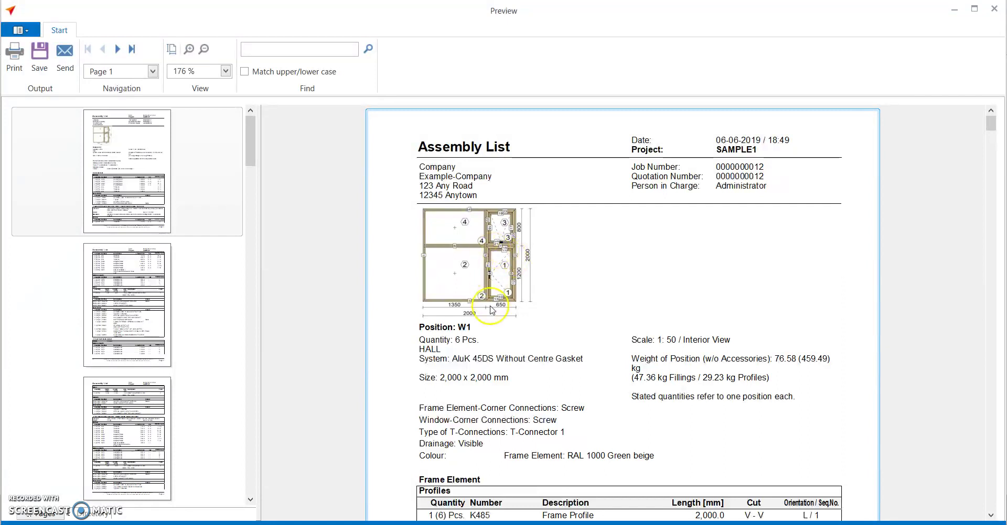
{"action": "scroll", "coordinate": [509, 402], "scroll_direction": "down", "scroll_amount": 5}
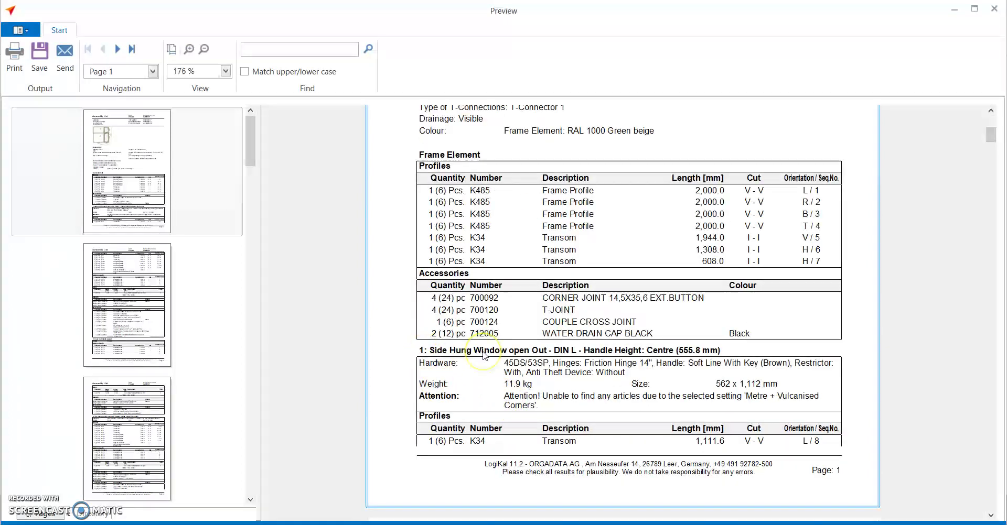
{"action": "scroll", "coordinate": [484, 356], "scroll_direction": "down", "scroll_amount": 4}
{"action": "scroll", "coordinate": [483, 356], "scroll_direction": "down", "scroll_amount": 4}
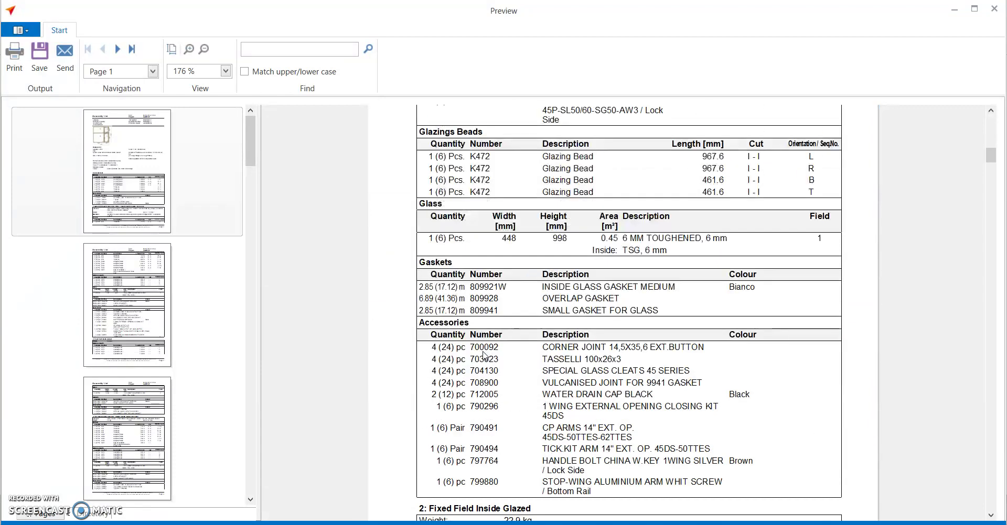
{"action": "scroll", "coordinate": [456, 351], "scroll_direction": "down", "scroll_amount": 3}
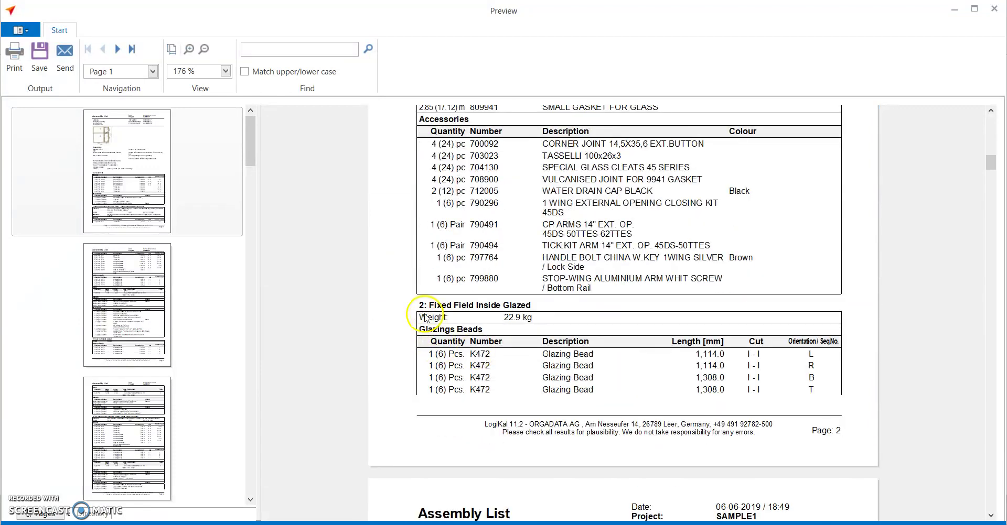
{"action": "scroll", "coordinate": [426, 317], "scroll_direction": "down", "scroll_amount": 7}
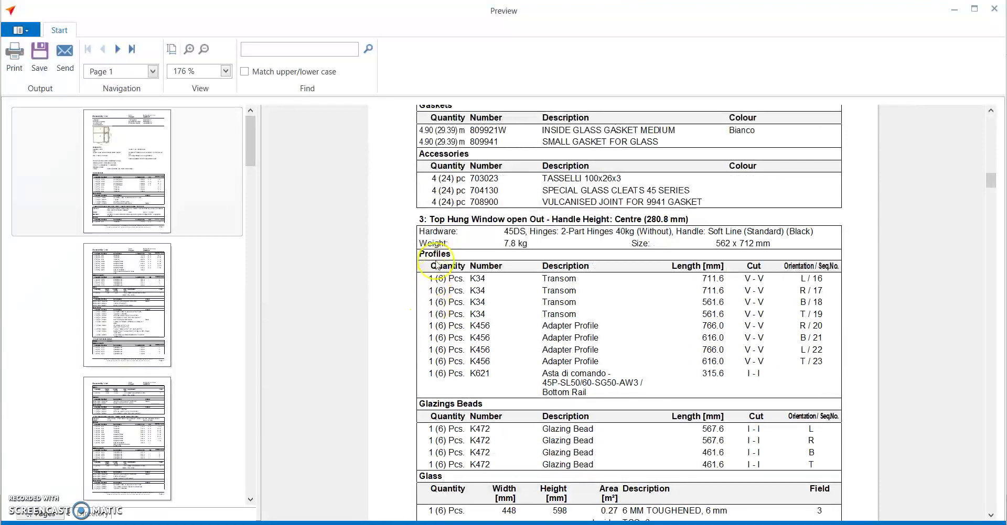
{"action": "scroll", "coordinate": [439, 267], "scroll_direction": "down", "scroll_amount": 9}
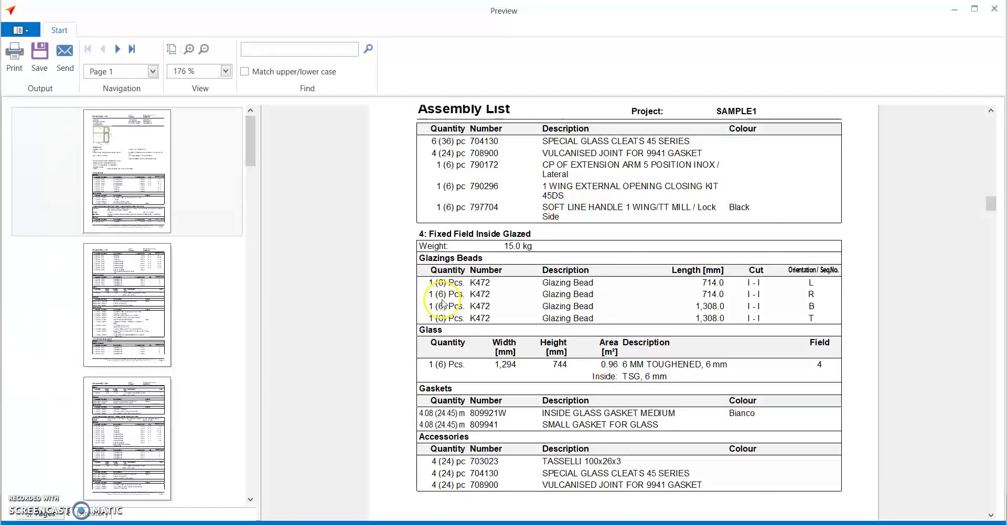
{"action": "scroll", "coordinate": [444, 306], "scroll_direction": "down", "scroll_amount": 2}
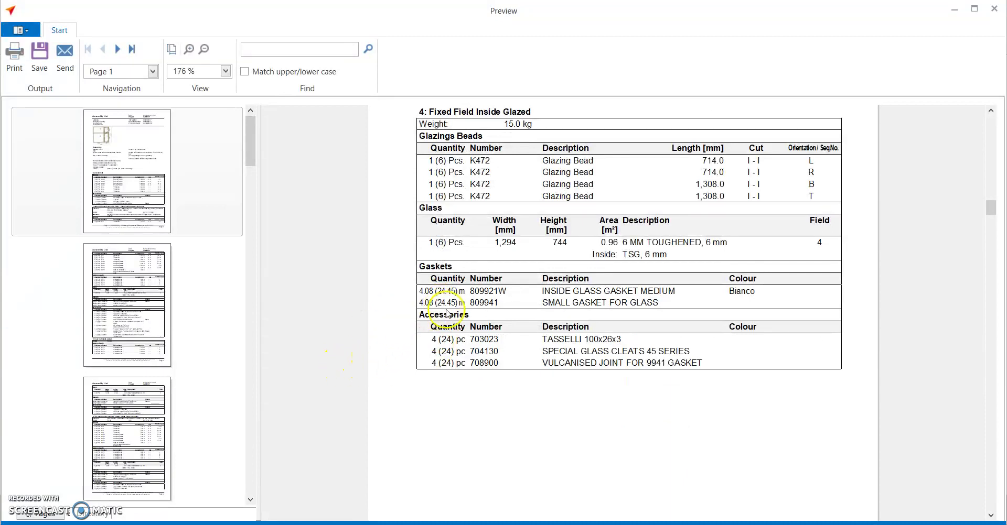
{"action": "scroll", "coordinate": [462, 299], "scroll_direction": "down", "scroll_amount": 5}
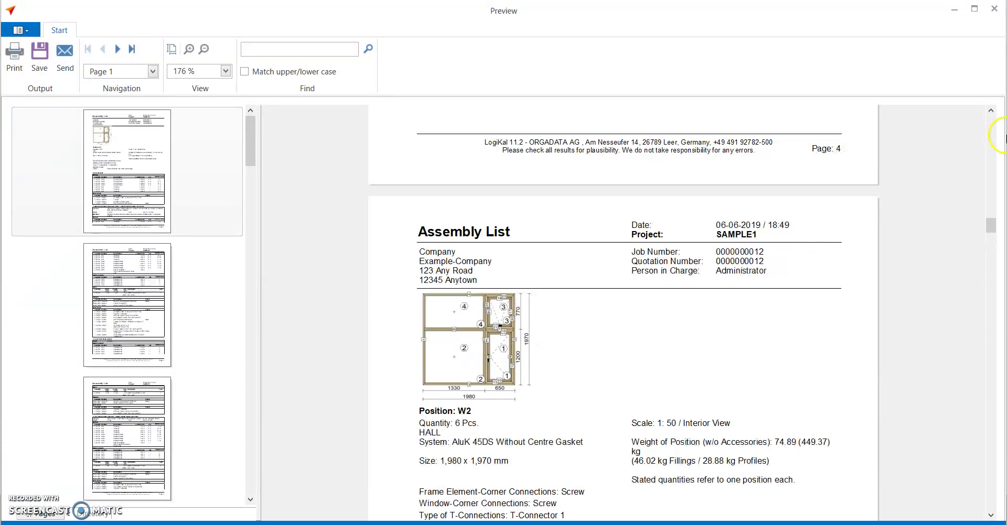
Close the assembly list preview without saving the document and collapse the Fabrication group
{"action": "left_click", "coordinate": [995, 9]}
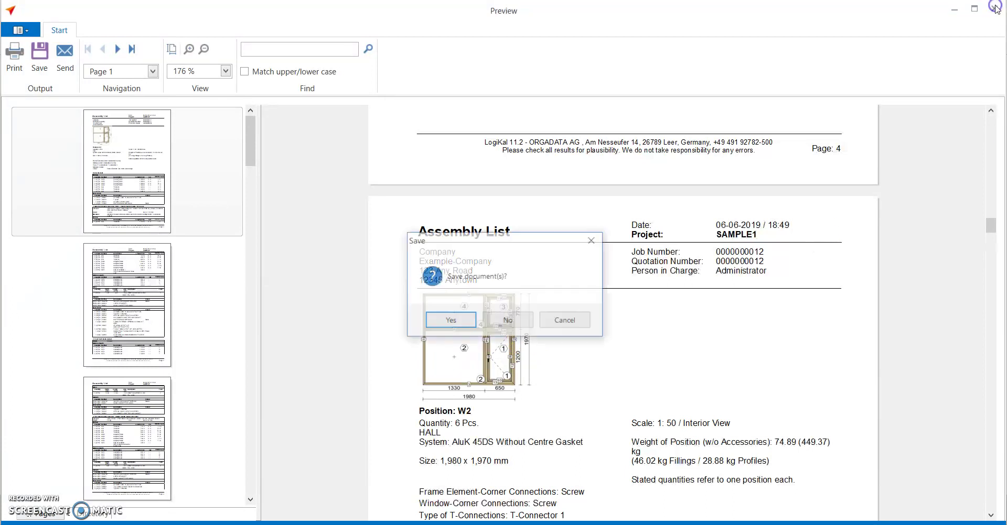
{"action": "left_click", "coordinate": [512, 322]}
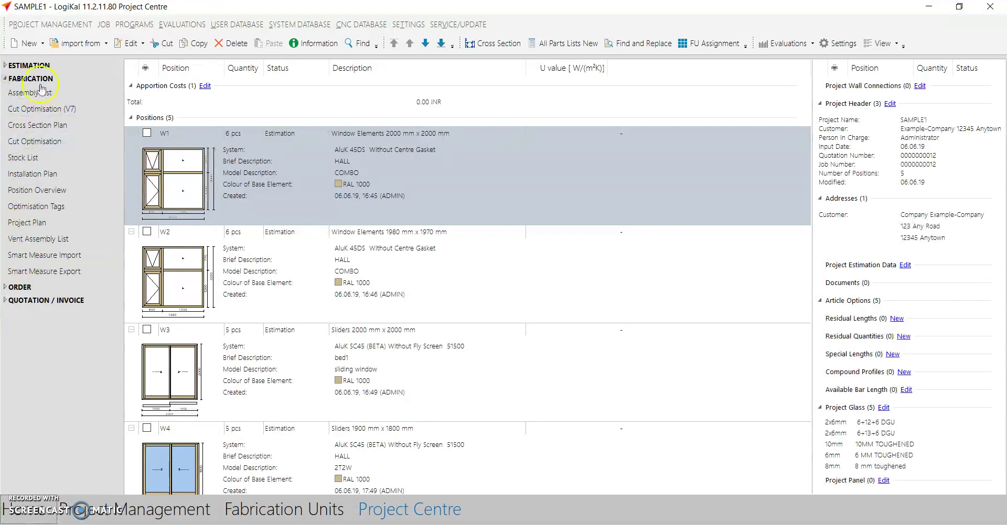
{"action": "left_click", "coordinate": [6, 73]}
{"action": "left_click", "coordinate": [5, 79]}
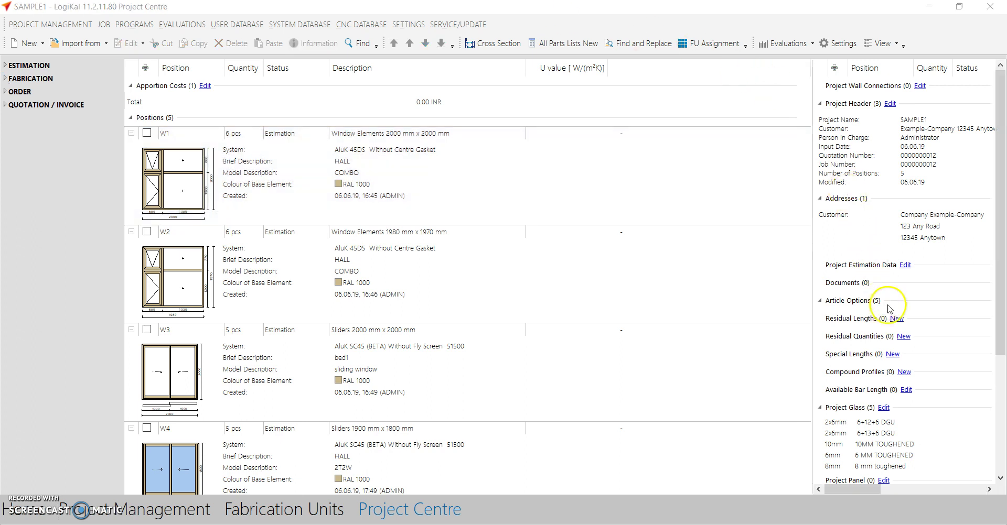
Start a new residual length for the project and choose profile ALUK E105, the two track frame
{"action": "left_click", "coordinate": [881, 331]}
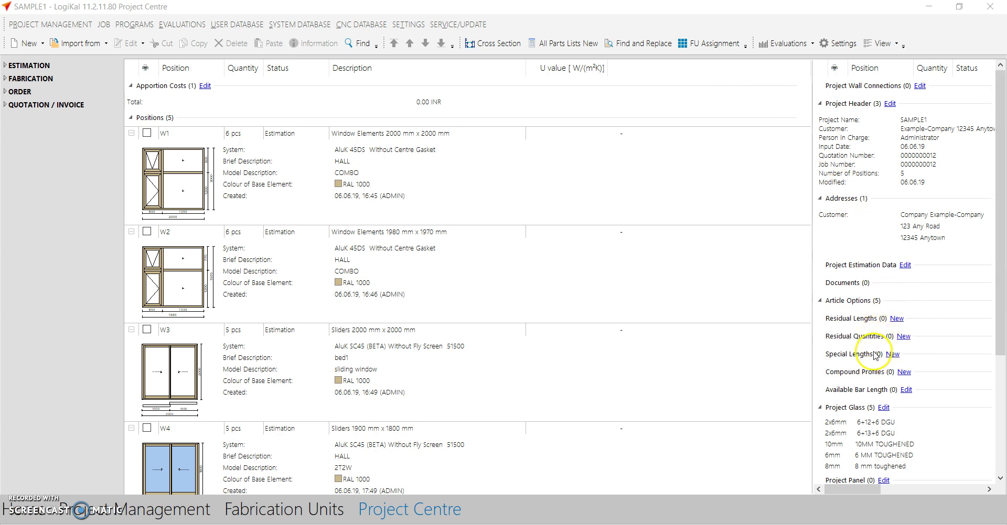
{"action": "left_click", "coordinate": [873, 355]}
{"action": "left_click", "coordinate": [897, 319]}
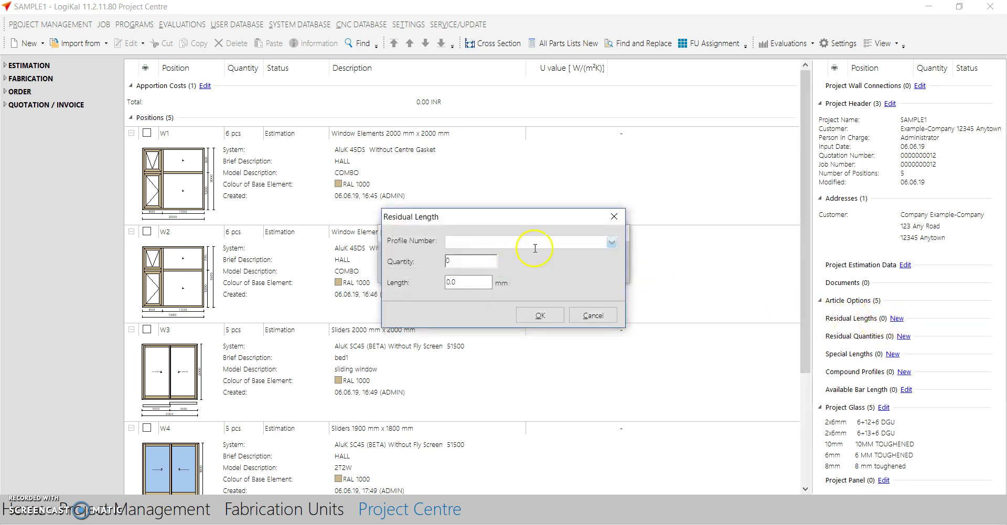
{"action": "left_click", "coordinate": [535, 248]}
{"action": "left_click", "coordinate": [512, 271]}
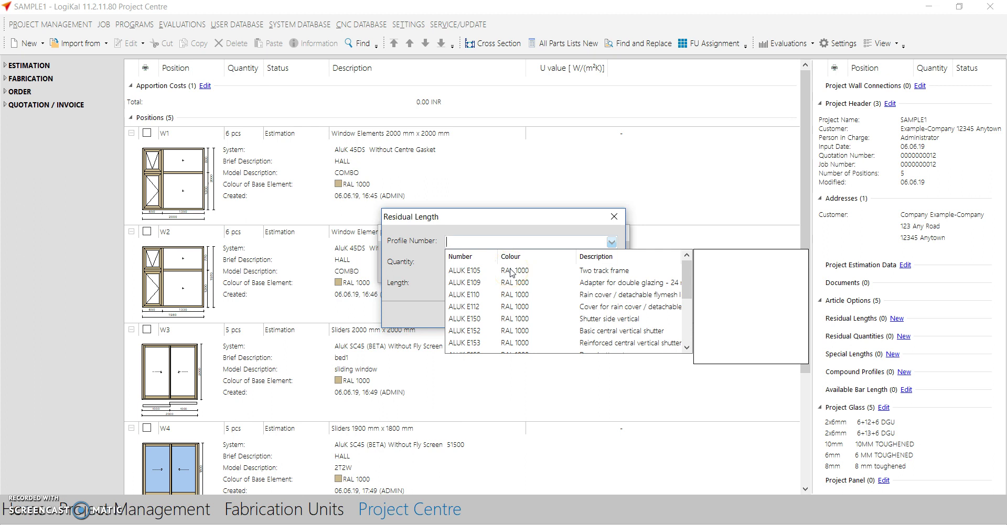
{"action": "key", "text": "Down"}
{"action": "key", "text": "Down"}
{"action": "key", "text": "Down"}
{"action": "key", "text": "Down"}
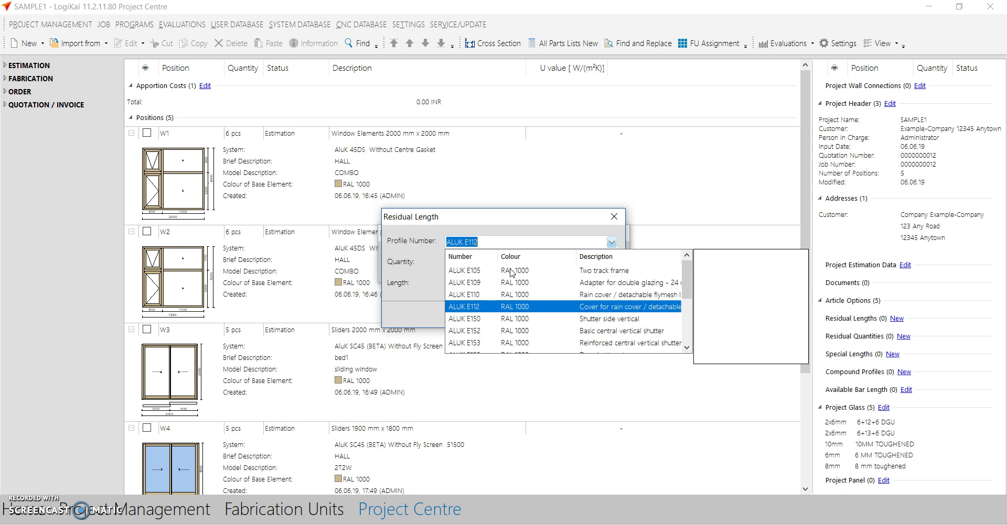
{"action": "key", "text": "Up"}
{"action": "key", "text": "Up"}
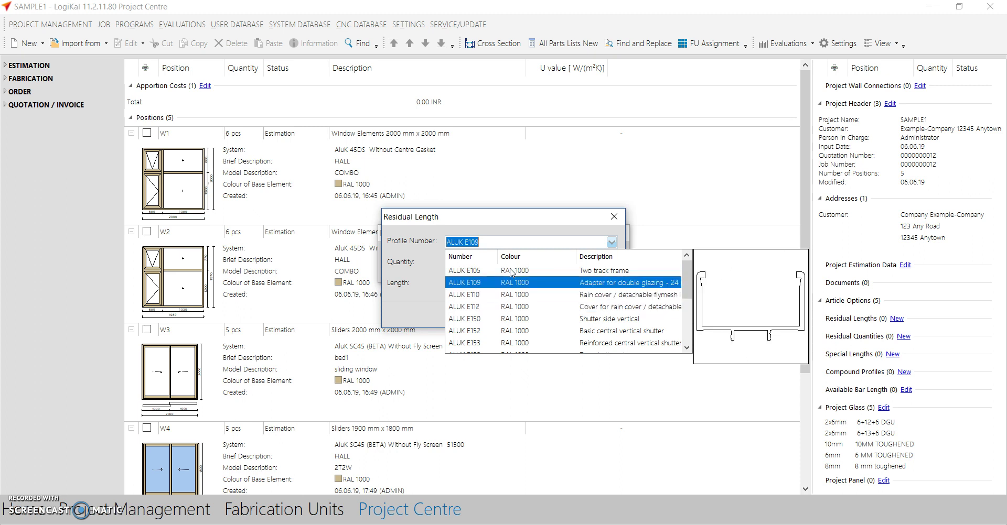
{"action": "key", "text": "Up"}
{"action": "key", "text": "Tab"}
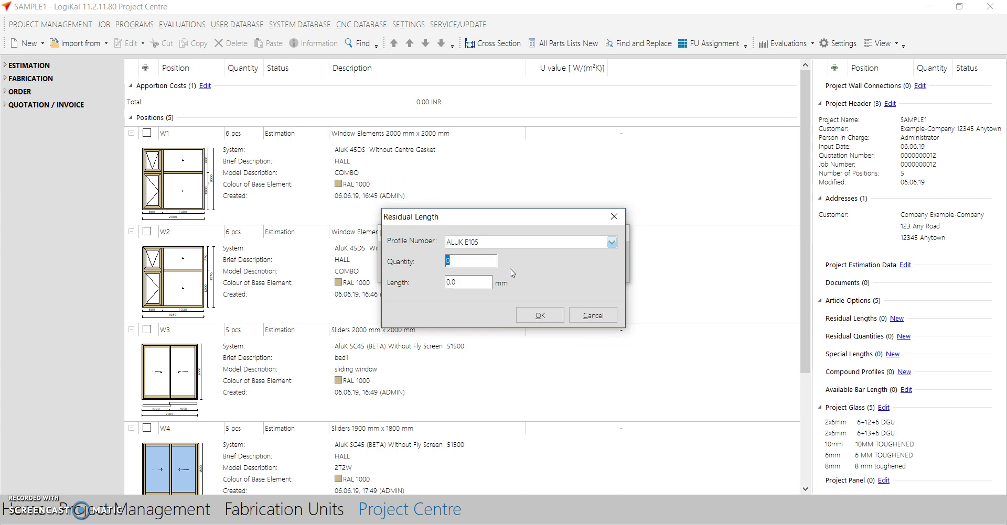
Set the residual length entry to quantity 1 and length 2345 mm and add it
{"action": "key", "text": "Tab"}
{"action": "type", "text": "2"}
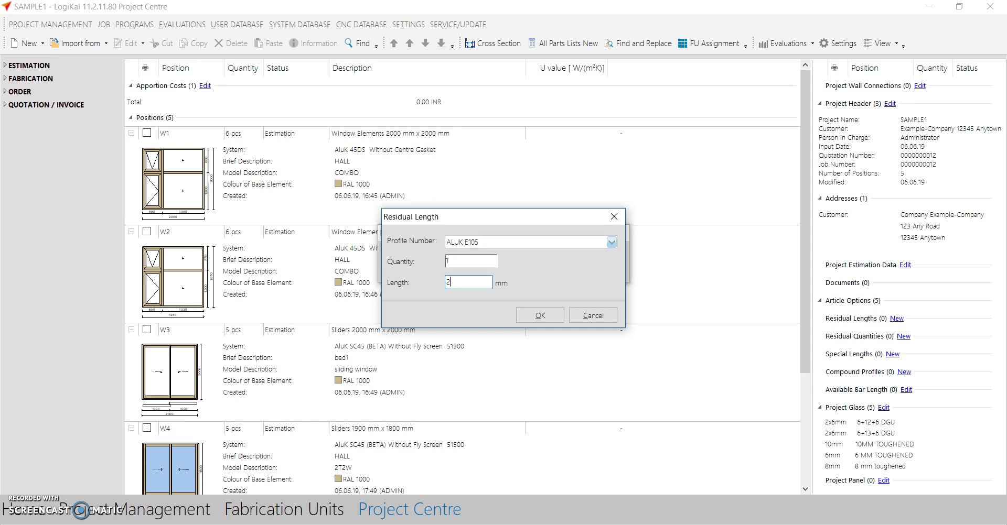
{"action": "type", "text": "345"}
{"action": "key", "text": "Return"}
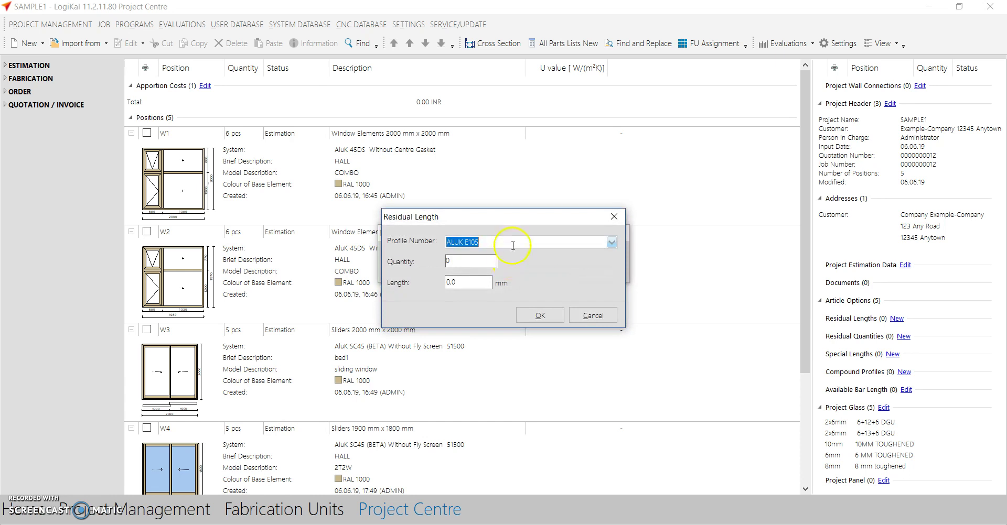
Add a second residual length for profile ALUK E109 with quantity 1 and length 1234 mm, and finish the entry
{"action": "left_click", "coordinate": [612, 241]}
{"action": "left_click", "coordinate": [483, 282]}
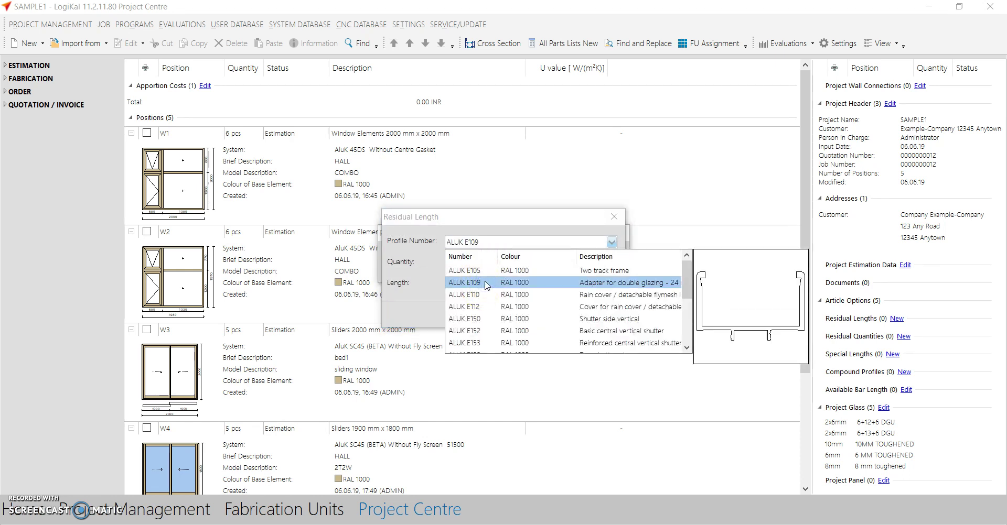
{"action": "left_click", "coordinate": [456, 260]}
{"action": "type", "text": "1"}
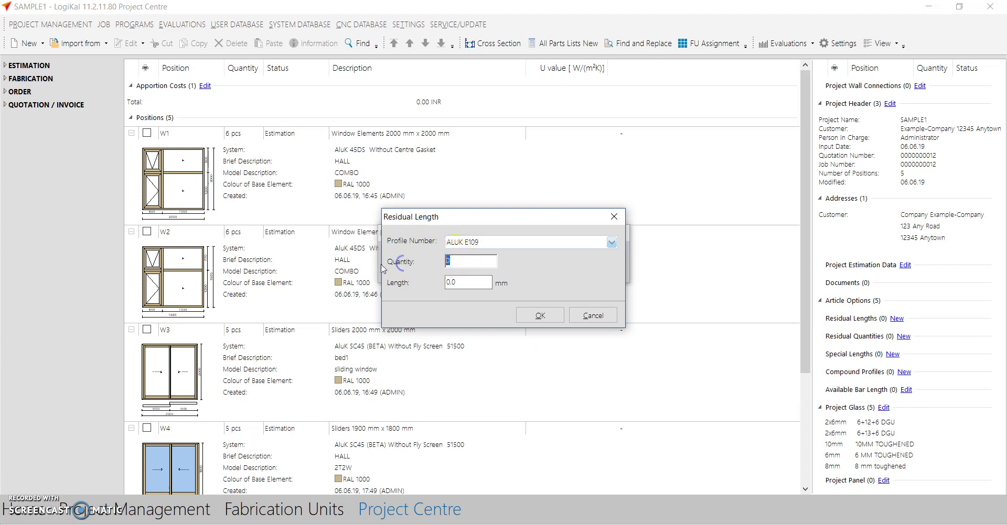
{"action": "left_click", "coordinate": [472, 282]}
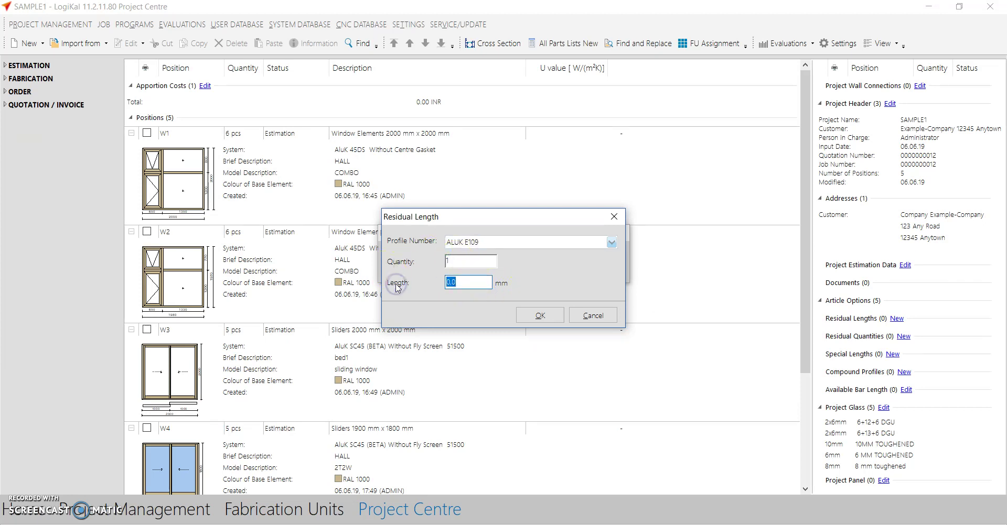
{"action": "type", "text": "1234"}
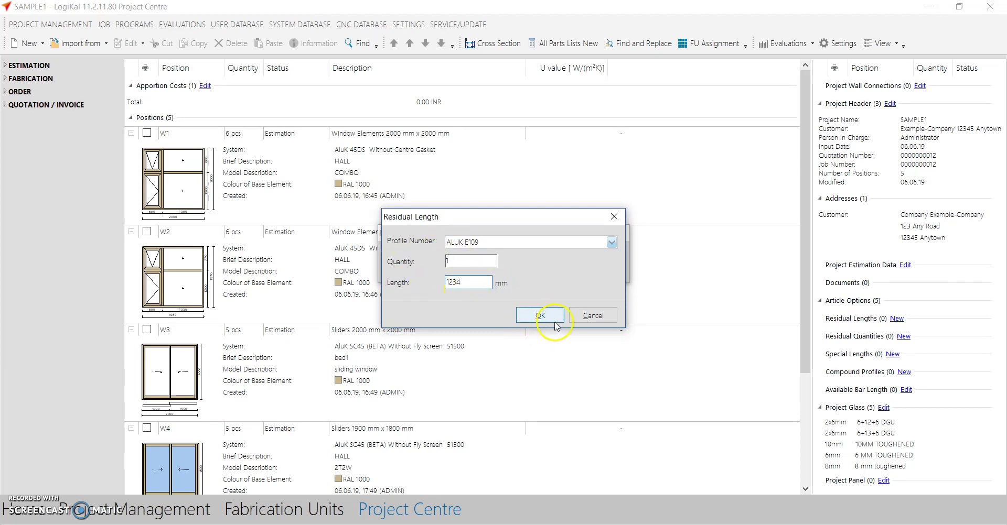
{"action": "left_click", "coordinate": [545, 315]}
{"action": "left_click", "coordinate": [603, 315]}
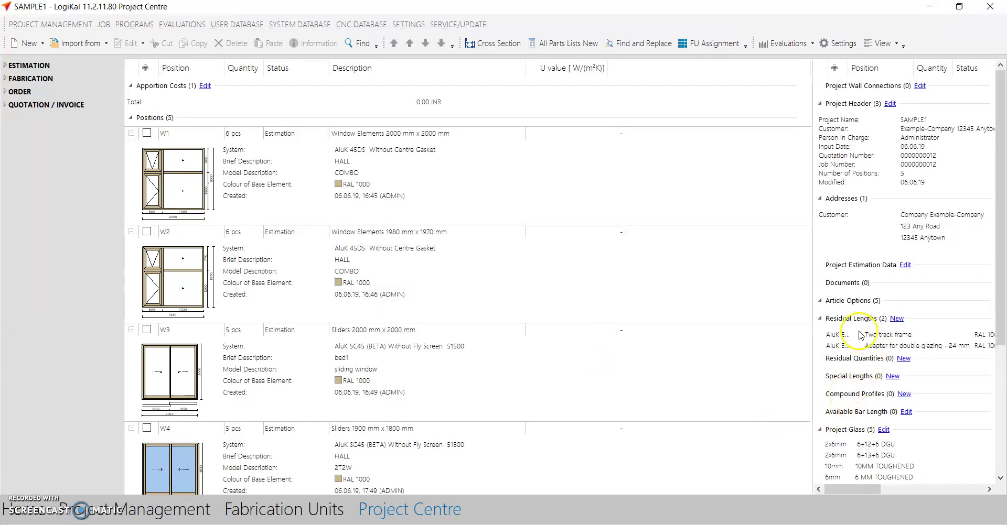
{"action": "left_click", "coordinate": [870, 347]}
{"action": "left_click", "coordinate": [865, 336]}
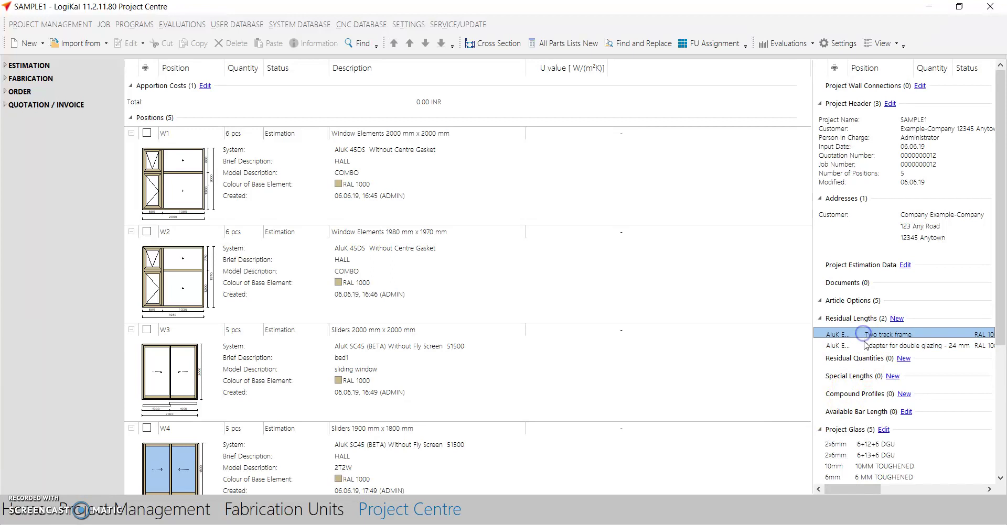
{"action": "left_click", "coordinate": [864, 346]}
{"action": "left_click", "coordinate": [903, 360]}
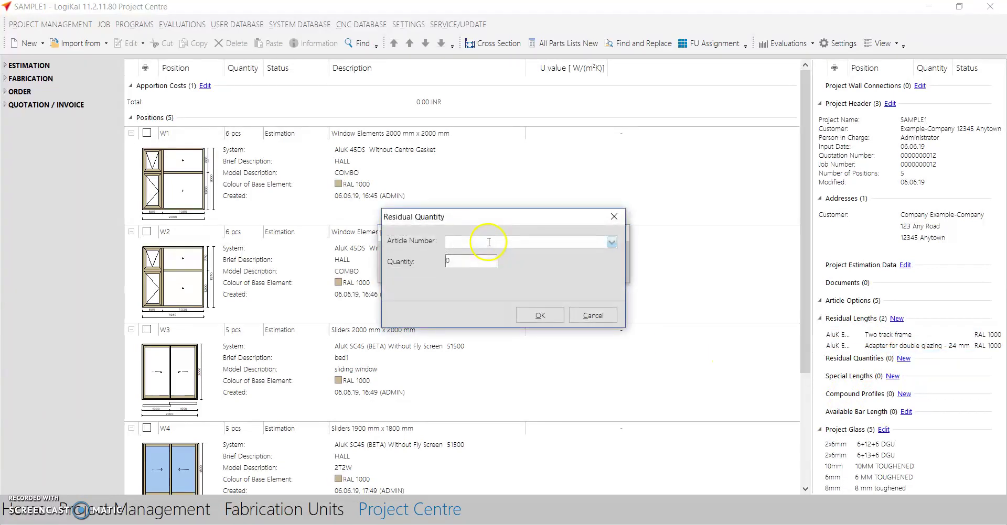
{"action": "left_click", "coordinate": [489, 242]}
{"action": "left_click", "coordinate": [487, 271]}
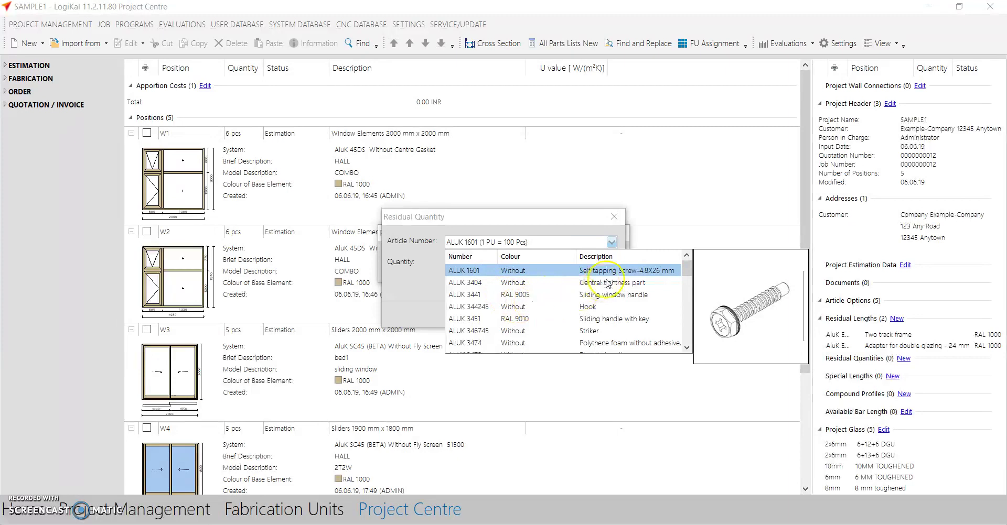
{"action": "left_click", "coordinate": [613, 217]}
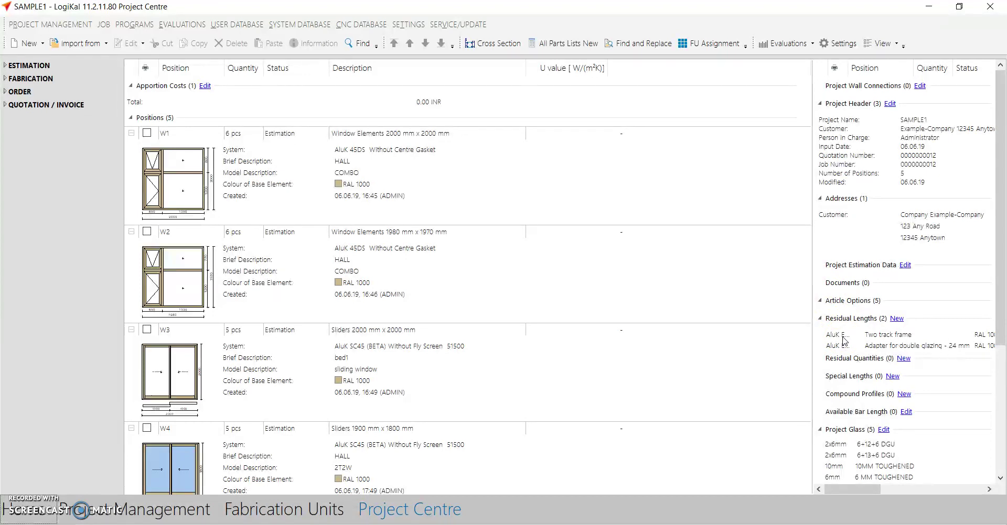
Create a new special length entry for the frame profile AluK K485
{"action": "left_click", "coordinate": [888, 377]}
{"action": "left_click", "coordinate": [889, 378]}
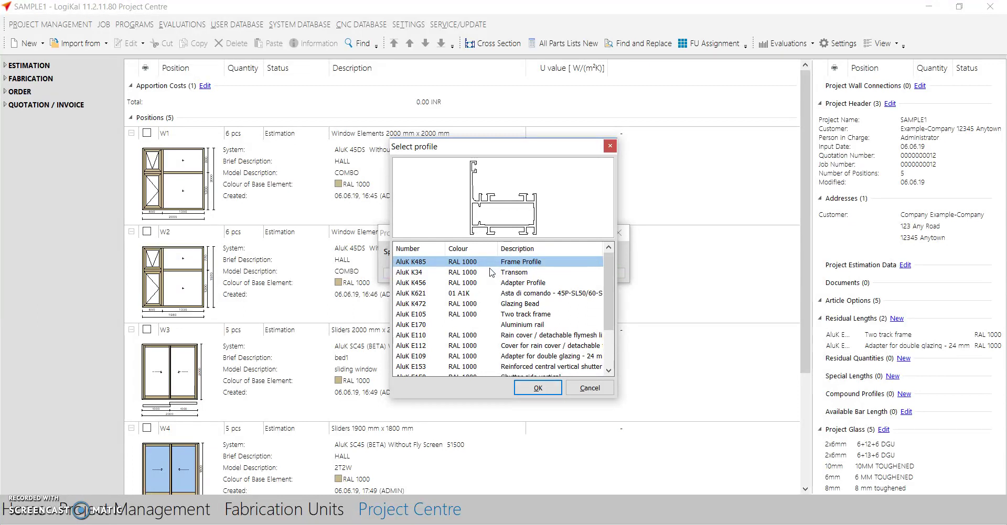
{"action": "left_click", "coordinate": [486, 262]}
{"action": "double_click", "coordinate": [485, 262]}
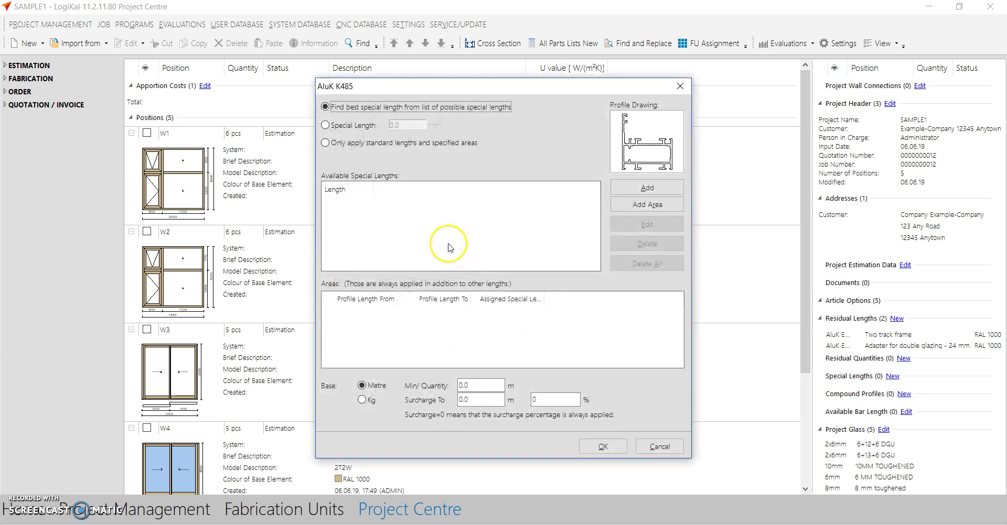
Try a fixed special length of 4500 mm for the K485 profile
{"action": "left_click", "coordinate": [355, 127]}
{"action": "left_click", "coordinate": [423, 126]}
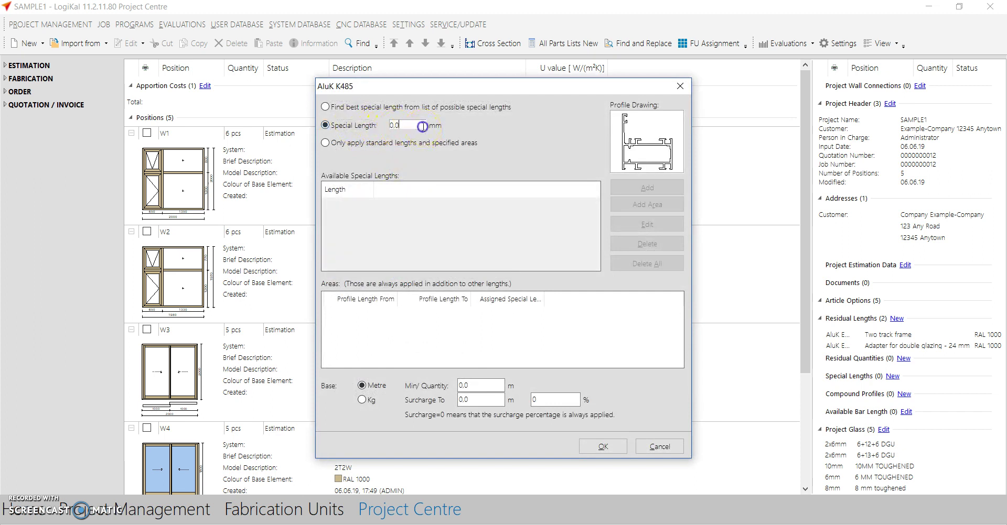
{"action": "key", "text": "BackSpace"}
{"action": "key", "text": "BackSpace"}
{"action": "key", "text": "BackSpace"}
{"action": "type", "text": "45"}
{"action": "left_click", "coordinate": [365, 129]}
Choose finding the best special length from a list of possible lengths and add 4500 mm to the available special lengths
{"action": "left_click", "coordinate": [359, 109]}
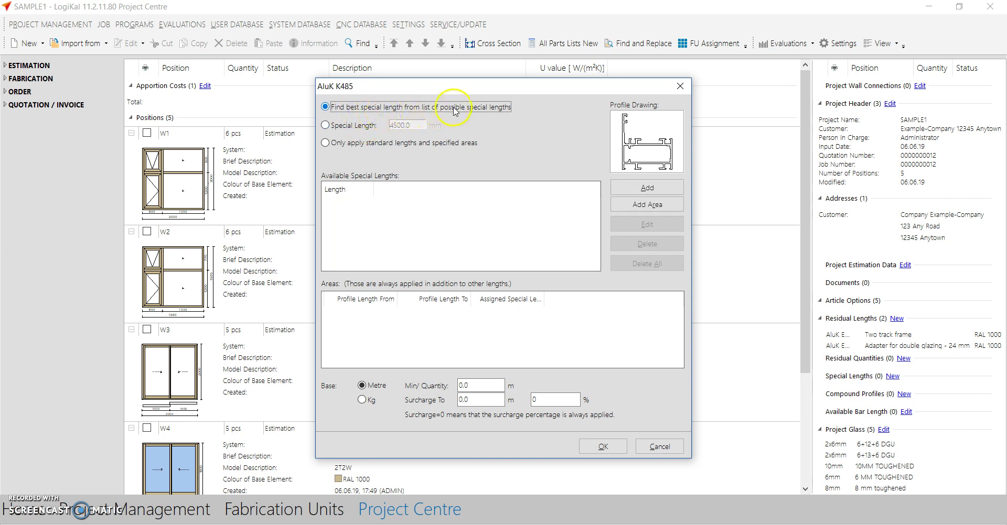
{"action": "left_click", "coordinate": [503, 241]}
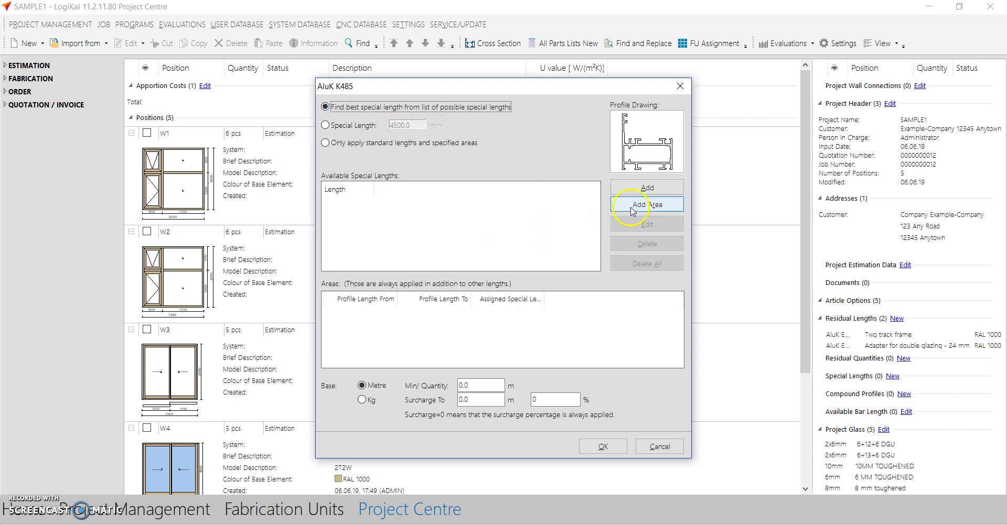
{"action": "left_click", "coordinate": [645, 189]}
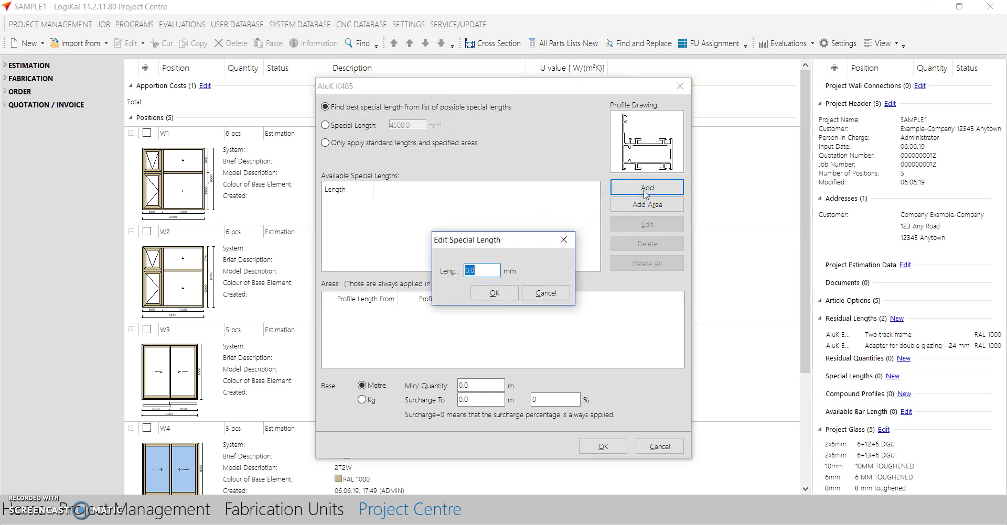
{"action": "type", "text": "45"}
{"action": "left_click", "coordinate": [493, 293]}
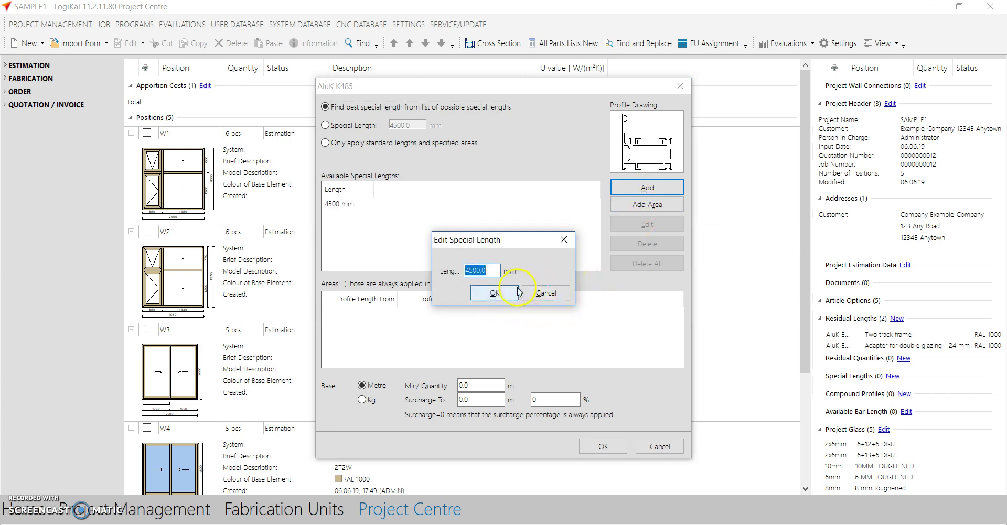
Add 3000 mm and 5500 mm to the available special lengths for K485 and finish adding lengths
{"action": "type", "text": "3000"}
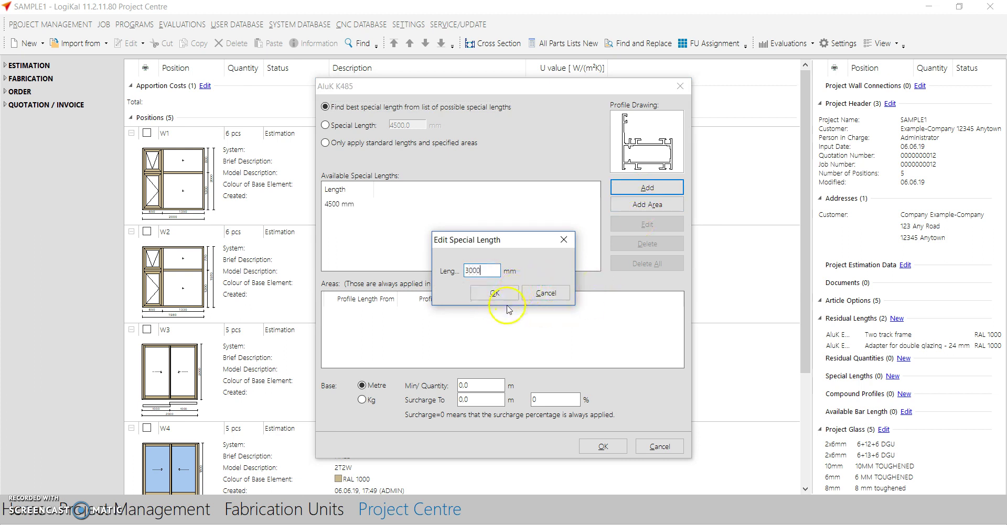
{"action": "left_click", "coordinate": [495, 293]}
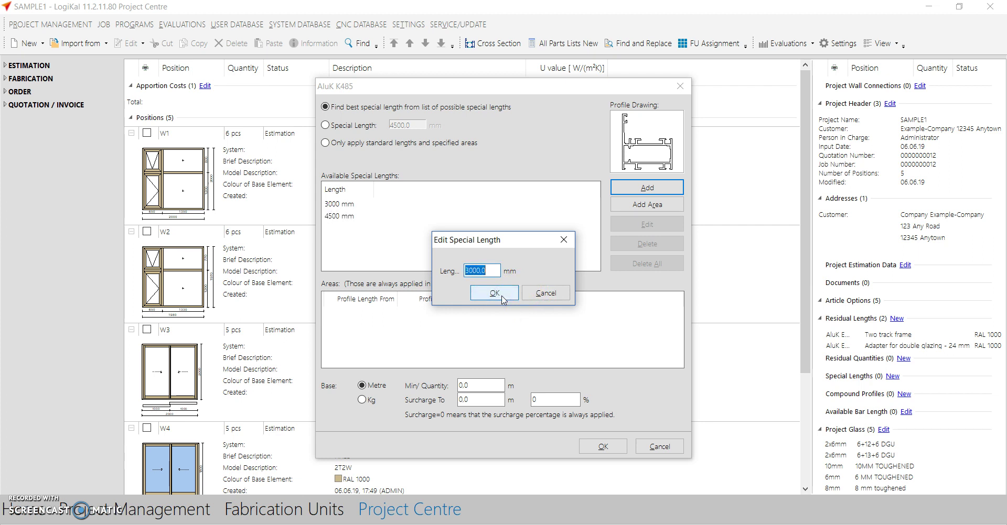
{"action": "type", "text": "5500"}
{"action": "left_click", "coordinate": [496, 293]}
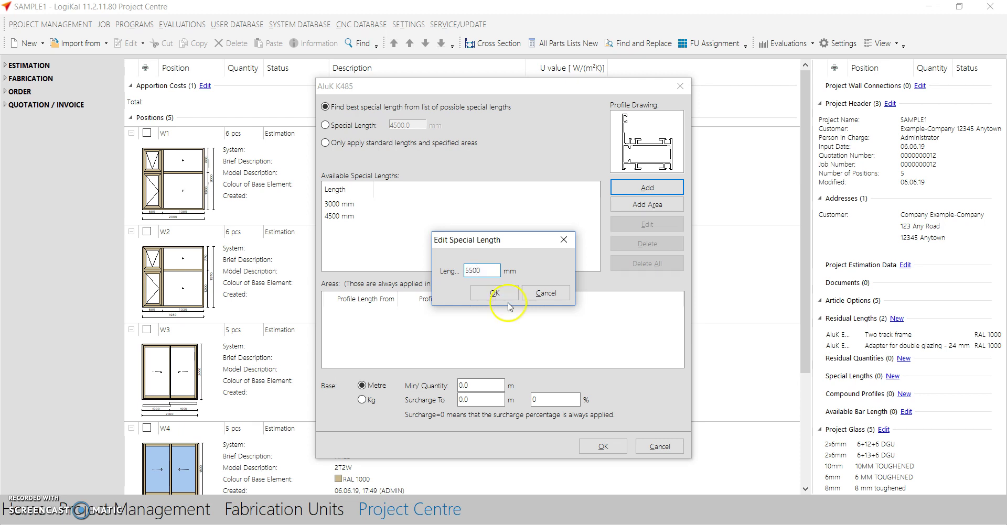
{"action": "left_click", "coordinate": [546, 295]}
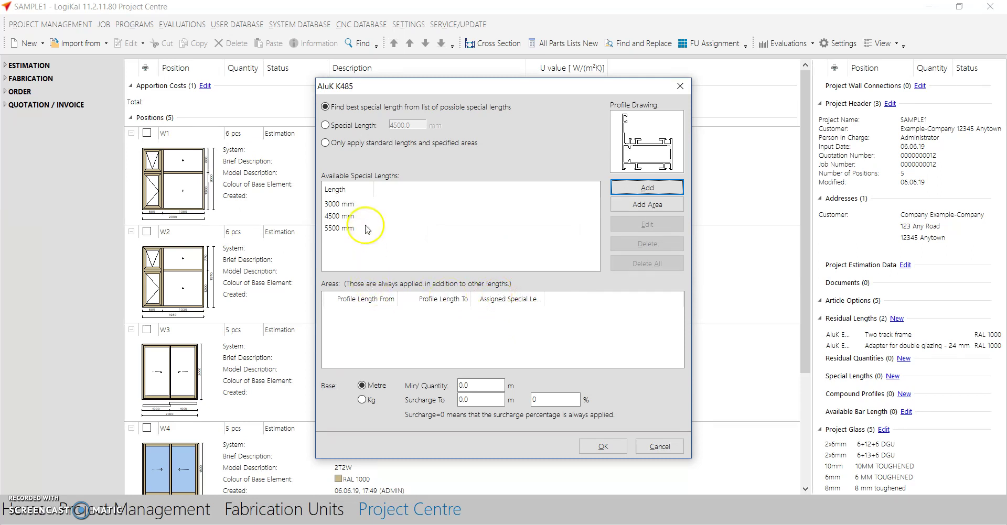
{"action": "left_click", "coordinate": [338, 204]}
{"action": "left_click", "coordinate": [338, 217]}
{"action": "left_click", "coordinate": [359, 228]}
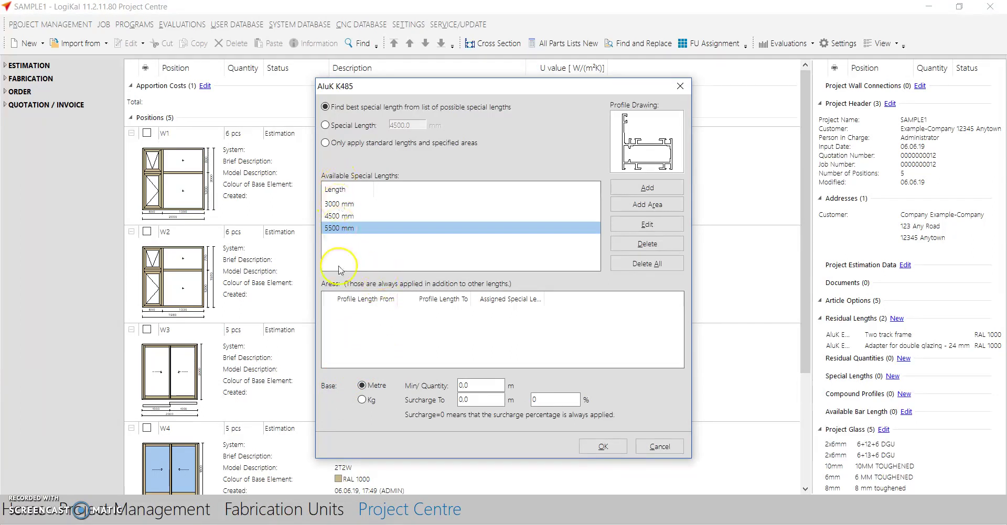
Add a range of available special lengths from 2000 mm to 3000 mm in 200 mm increments
{"action": "left_click", "coordinate": [643, 205]}
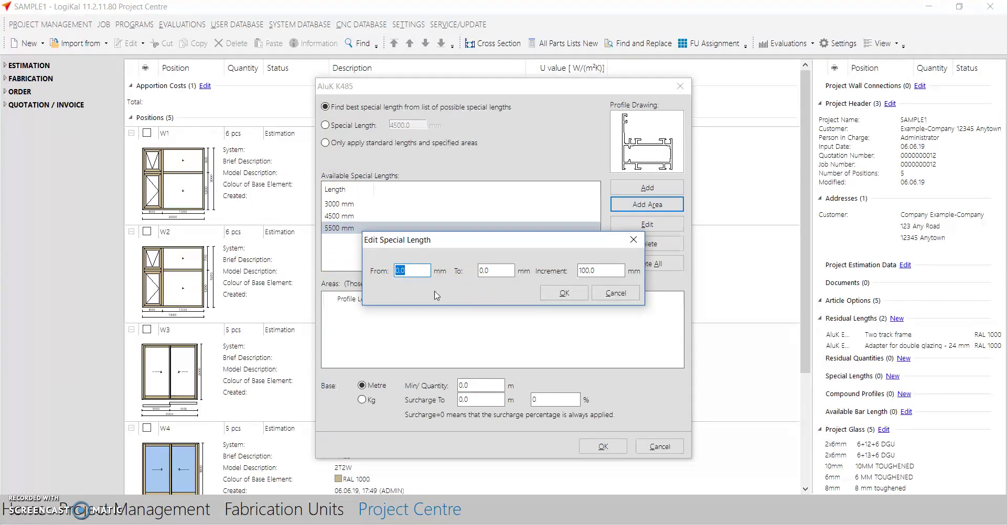
{"action": "type", "text": "2000"}
{"action": "key", "text": "Tab"}
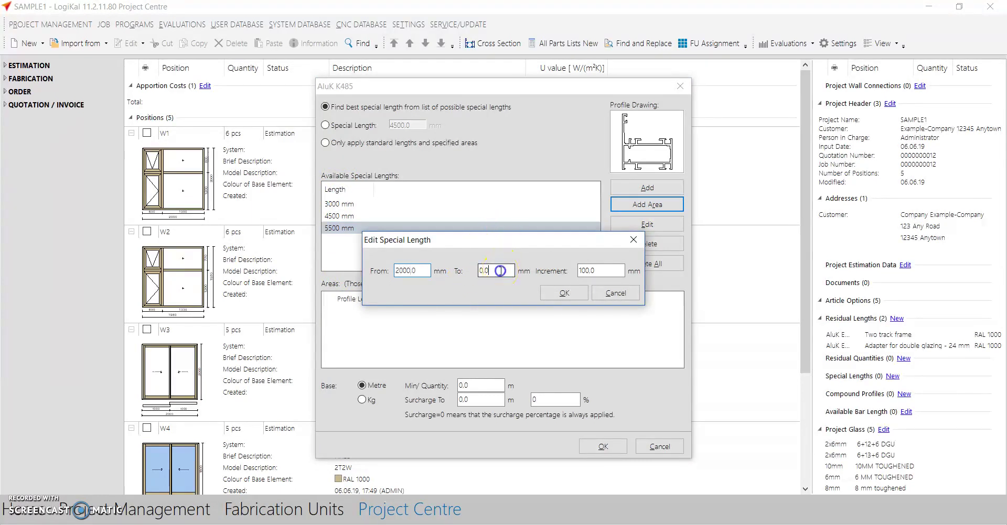
{"action": "type", "text": "300"}
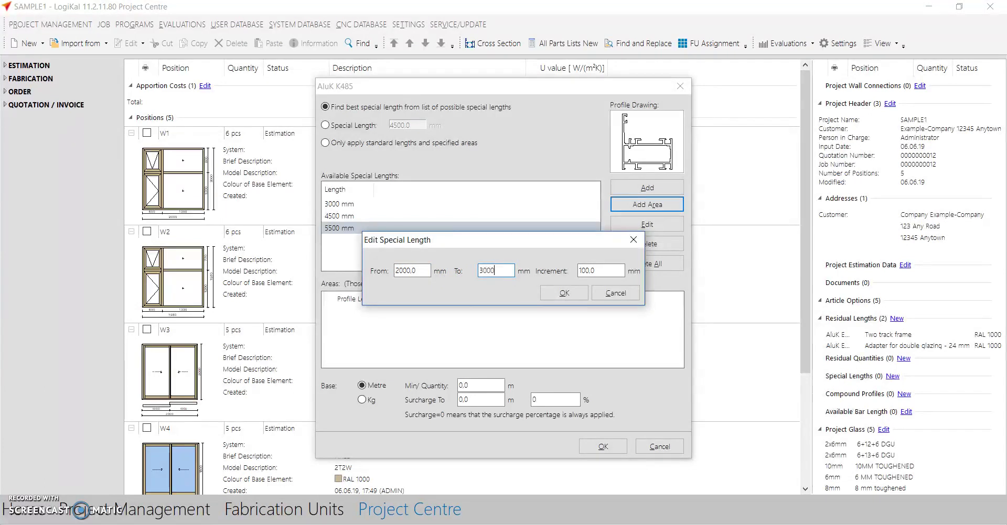
{"action": "key", "text": "Tab"}
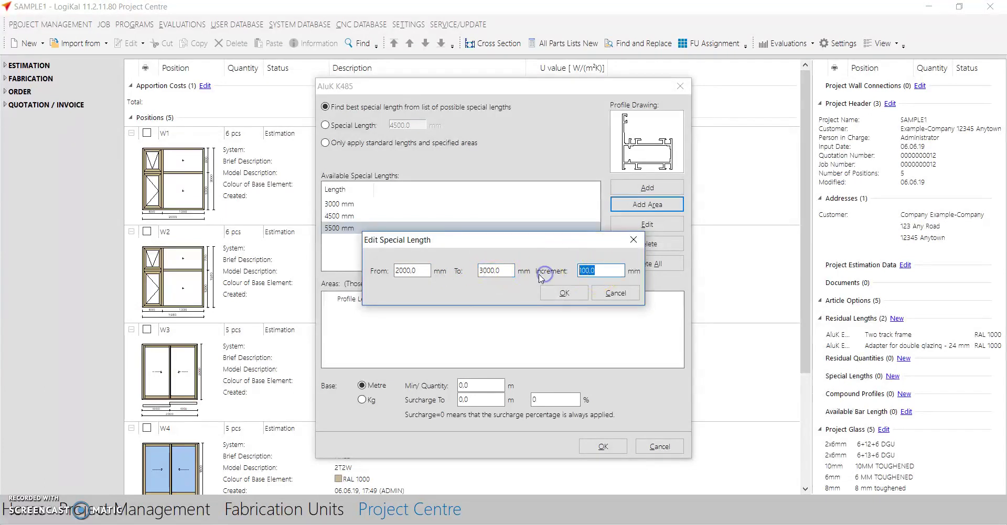
{"action": "type", "text": "200"}
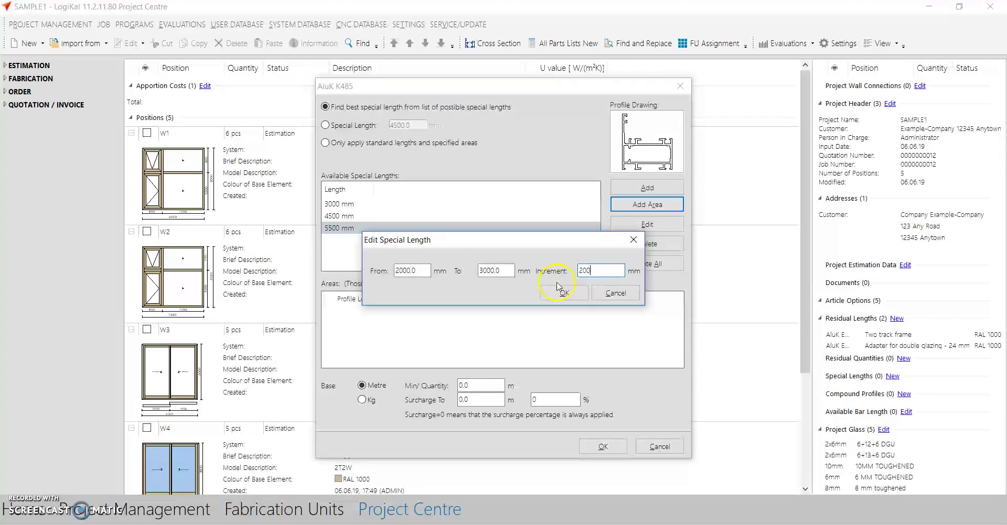
{"action": "left_click", "coordinate": [564, 292]}
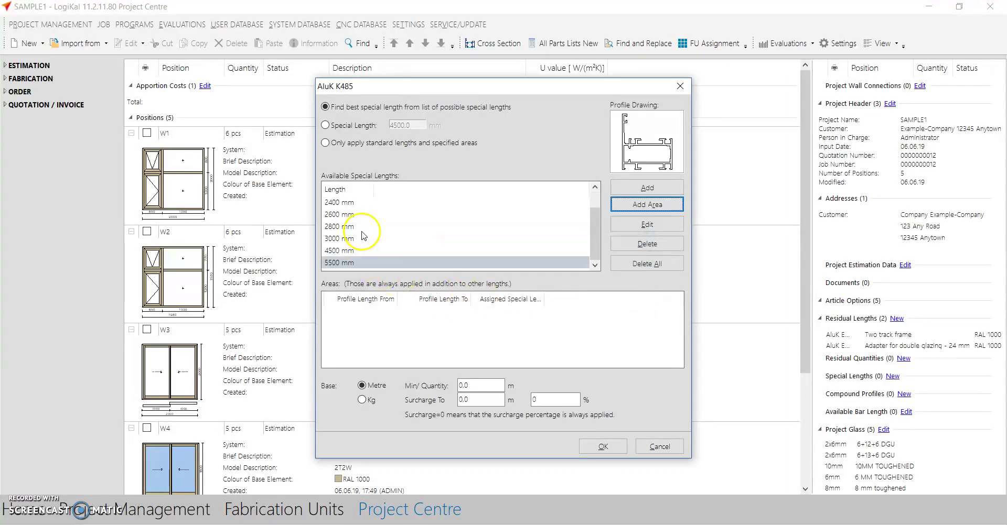
{"action": "left_click", "coordinate": [341, 203]}
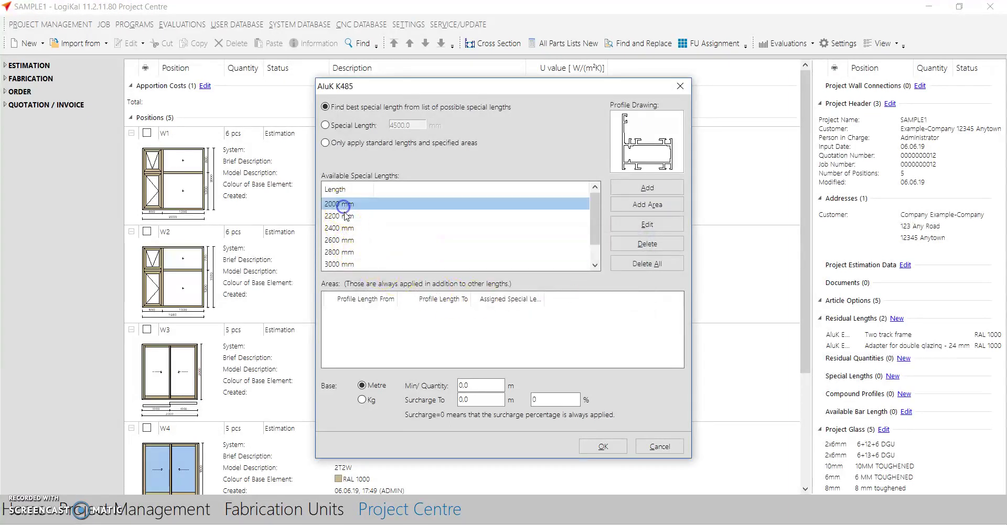
{"action": "left_click", "coordinate": [343, 216]}
{"action": "left_click", "coordinate": [350, 229]}
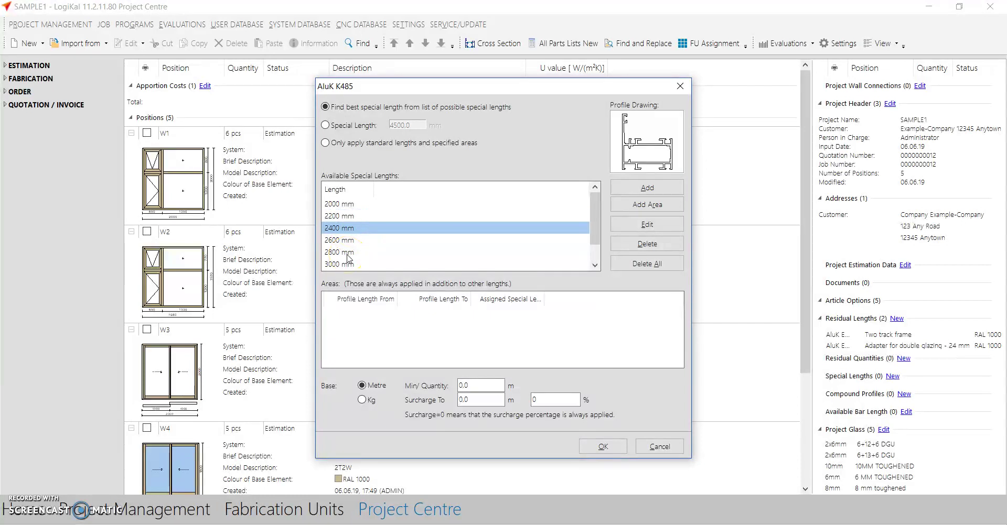
Add an area assigning a 2400 mm special length to profile lengths from 1800 to 2200 mm, and confirm the K485 special length entry
{"action": "left_click", "coordinate": [358, 318]}
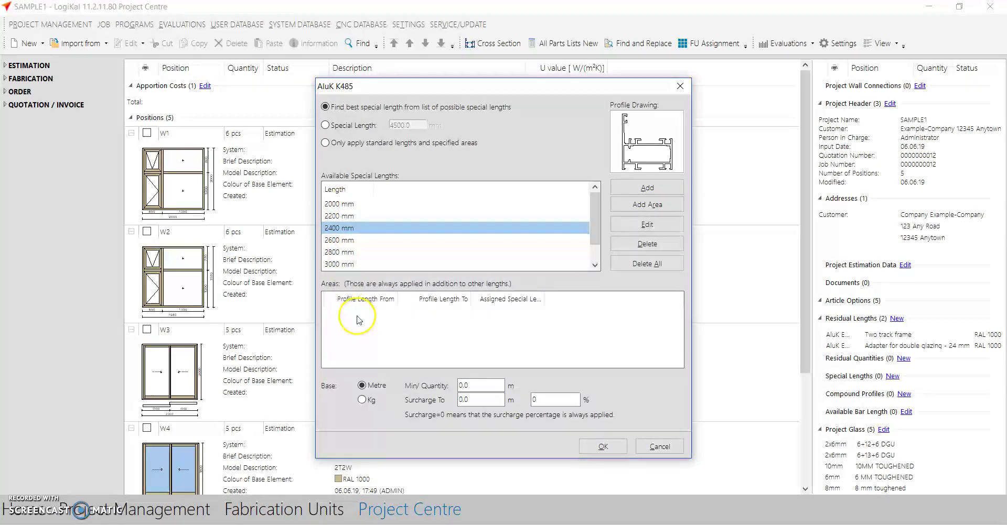
{"action": "right_click", "coordinate": [440, 342]}
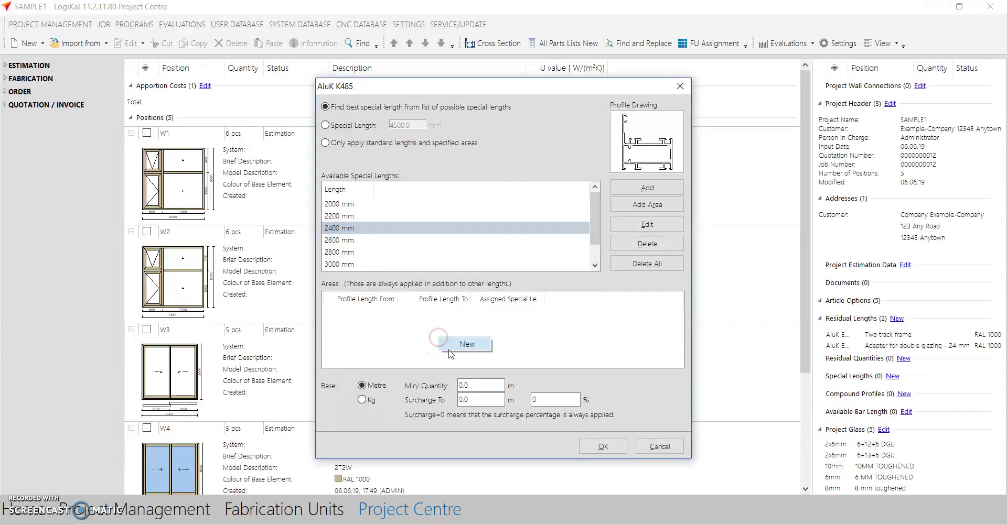
{"action": "left_click", "coordinate": [478, 337]}
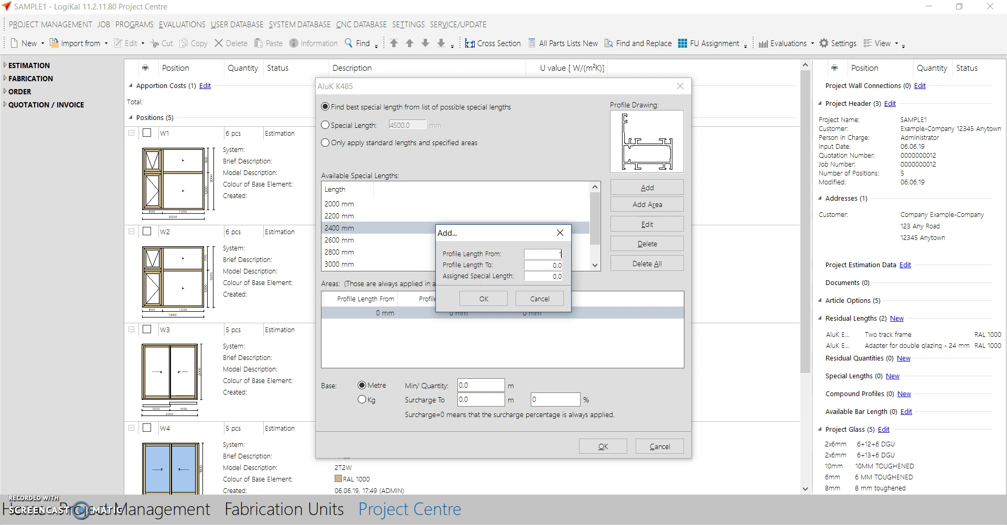
{"action": "key", "text": "Tab"}
{"action": "key", "text": "Tab"}
{"action": "type", "text": "2400"}
{"action": "left_click", "coordinate": [483, 299]}
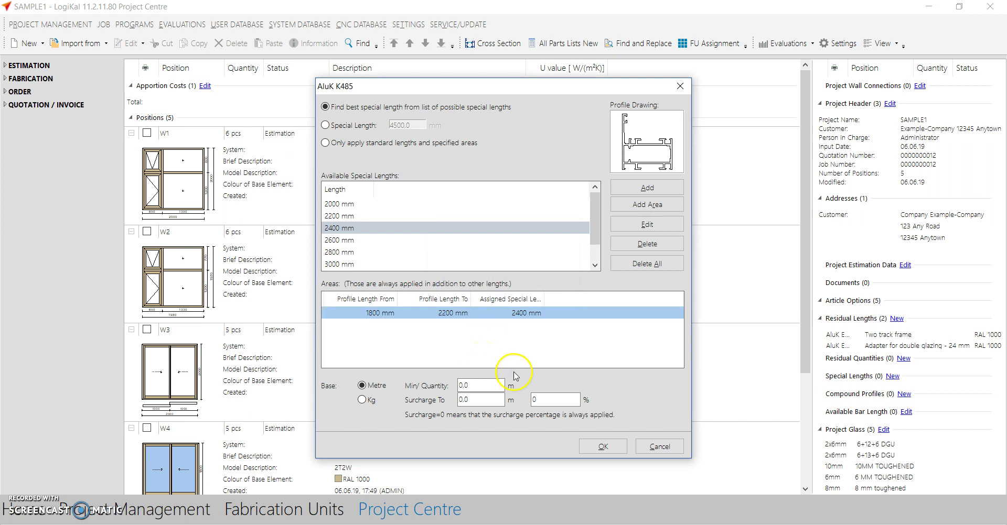
{"action": "left_click", "coordinate": [593, 447]}
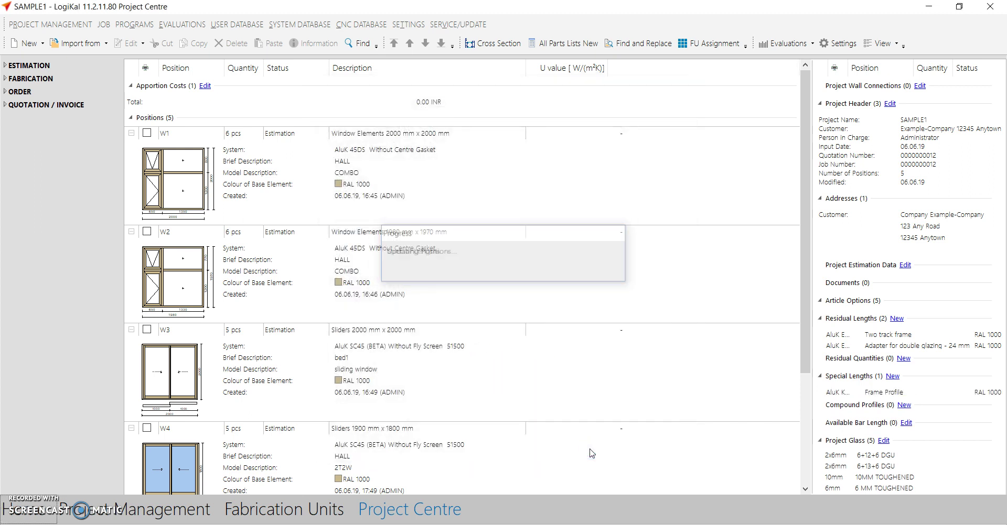
{"action": "left_click", "coordinate": [874, 394]}
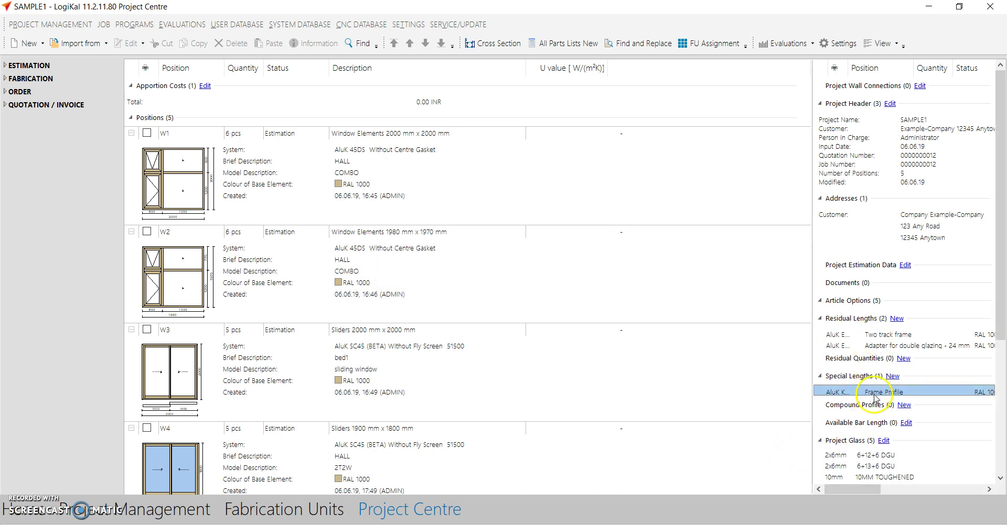
Generate and display the Profile Order (V7) for the project, acknowledging the colour ID notice
{"action": "left_click", "coordinate": [5, 93]}
{"action": "left_click", "coordinate": [58, 107]}
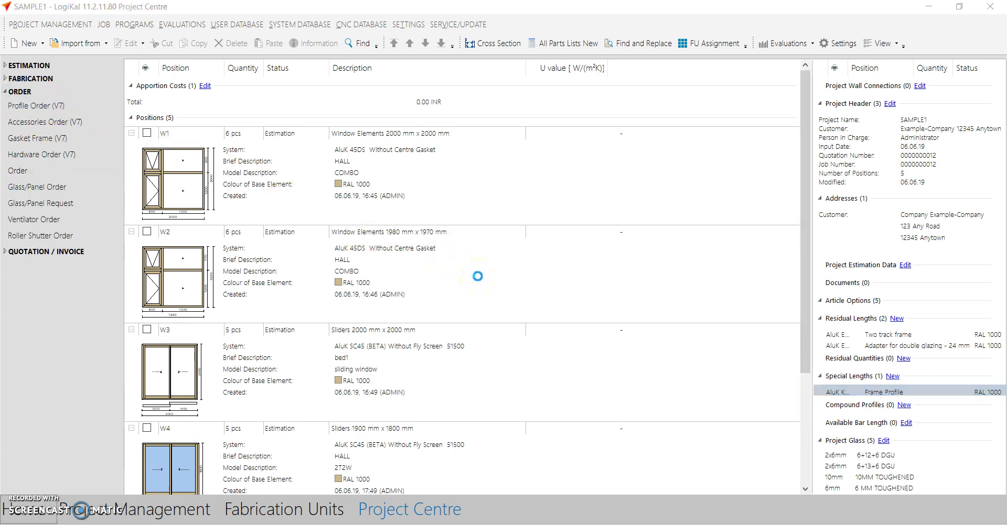
{"action": "left_click", "coordinate": [458, 377]}
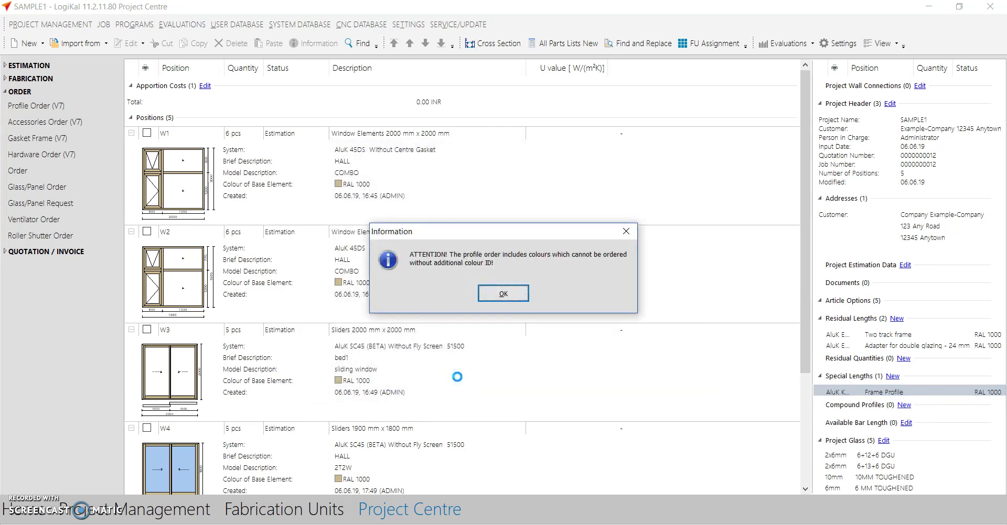
{"action": "left_click", "coordinate": [515, 294]}
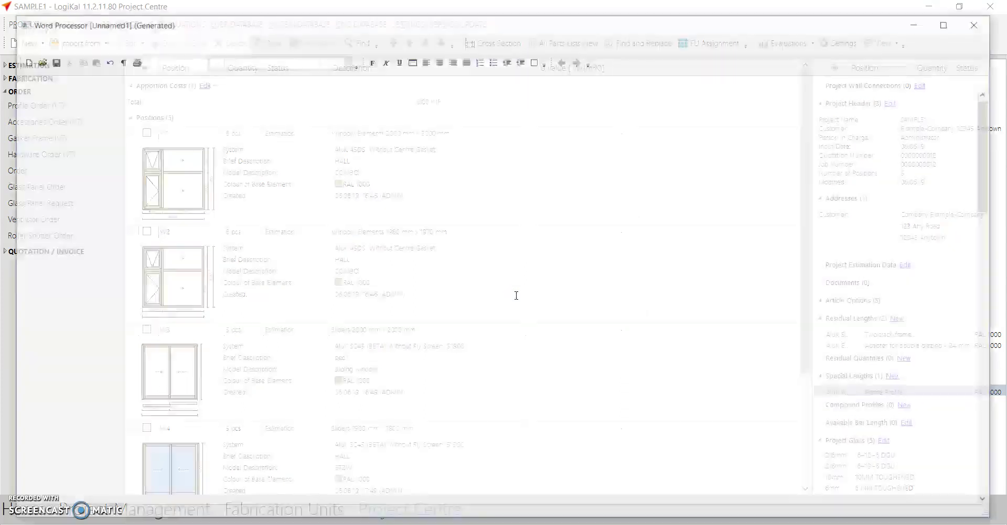
Examine the generated profile order, especially the bar quantities and lengths of K485 listed under Special Lengths
{"action": "scroll", "coordinate": [351, 384], "scroll_direction": "down", "scroll_amount": 5}
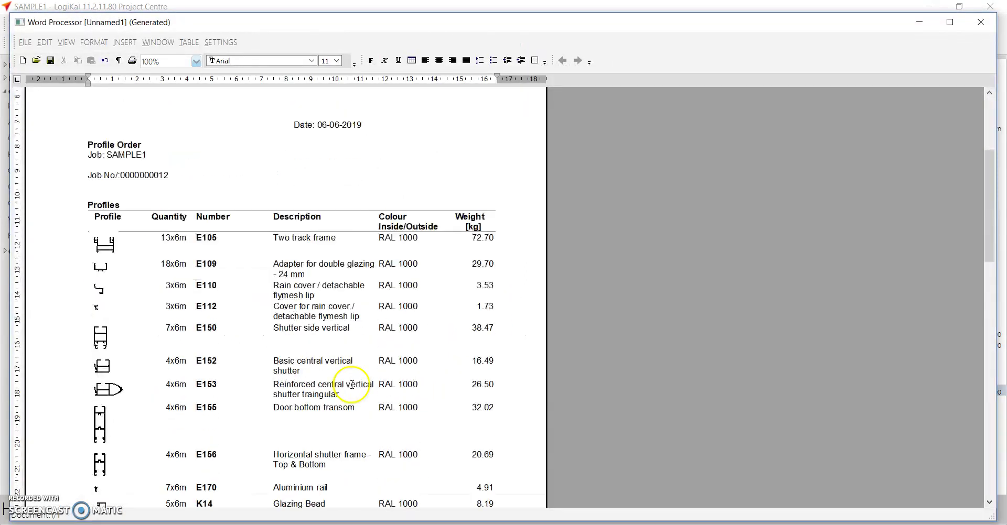
{"action": "scroll", "coordinate": [162, 298], "scroll_direction": "down", "scroll_amount": 2}
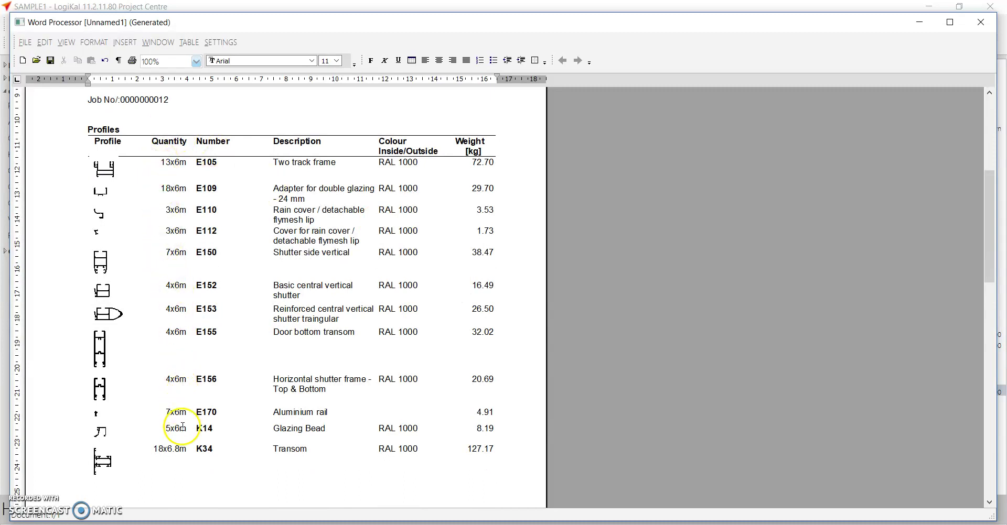
{"action": "scroll", "coordinate": [183, 436], "scroll_direction": "down", "scroll_amount": 1}
{"action": "scroll", "coordinate": [182, 436], "scroll_direction": "down", "scroll_amount": 7}
{"action": "scroll", "coordinate": [183, 437], "scroll_direction": "down", "scroll_amount": 3}
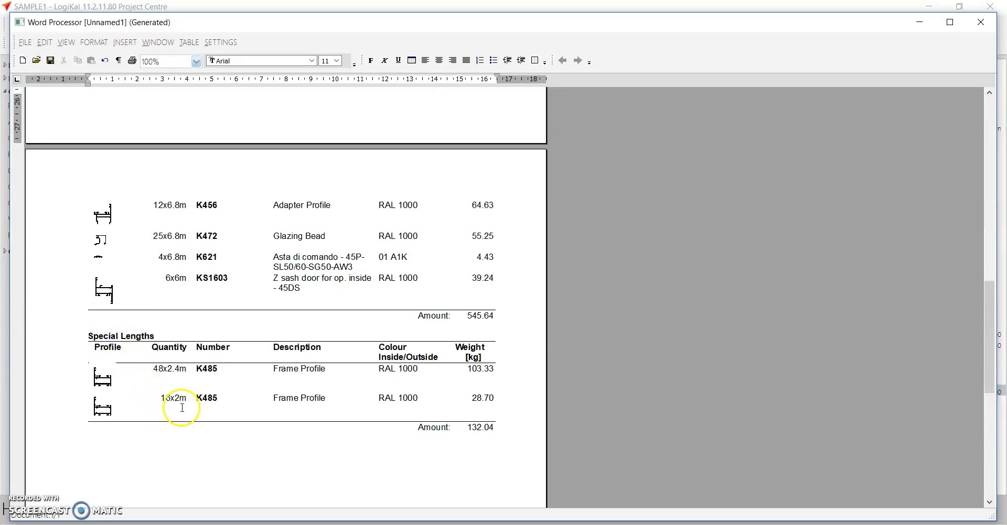
{"action": "left_click", "coordinate": [180, 372]}
{"action": "left_click", "coordinate": [154, 372]}
{"action": "left_click", "coordinate": [168, 398]}
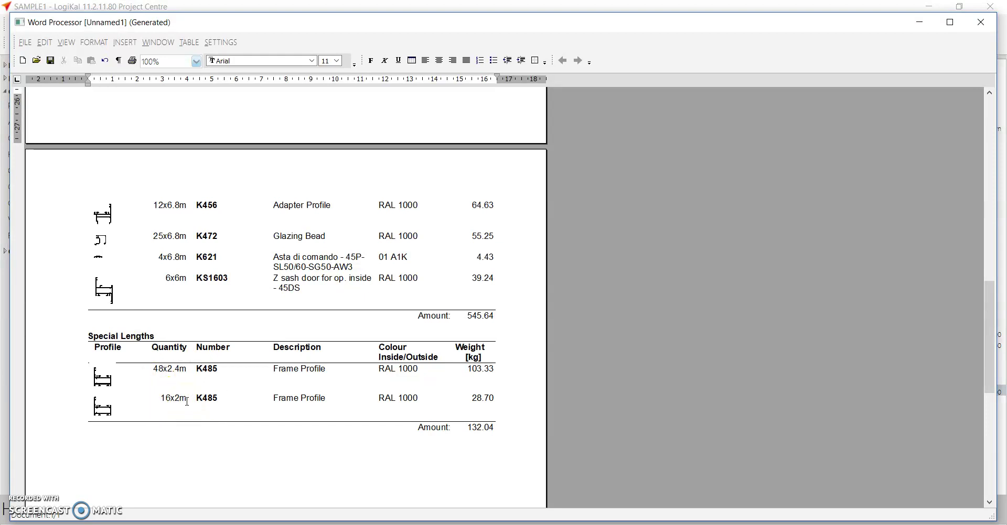
{"action": "left_click", "coordinate": [182, 368]}
{"action": "left_click", "coordinate": [183, 366]}
{"action": "left_click", "coordinate": [183, 366]}
{"action": "left_click_drag", "start_coordinate": [183, 366], "coordinate": [184, 403]}
{"action": "left_click_drag", "start_coordinate": [183, 302], "coordinate": [713, 362]}
{"action": "scroll", "coordinate": [202, 367], "scroll_direction": "up", "scroll_amount": 10}
{"action": "scroll", "coordinate": [197, 363], "scroll_direction": "down", "scroll_amount": 3}
{"action": "scroll", "coordinate": [197, 363], "scroll_direction": "down", "scroll_amount": 5}
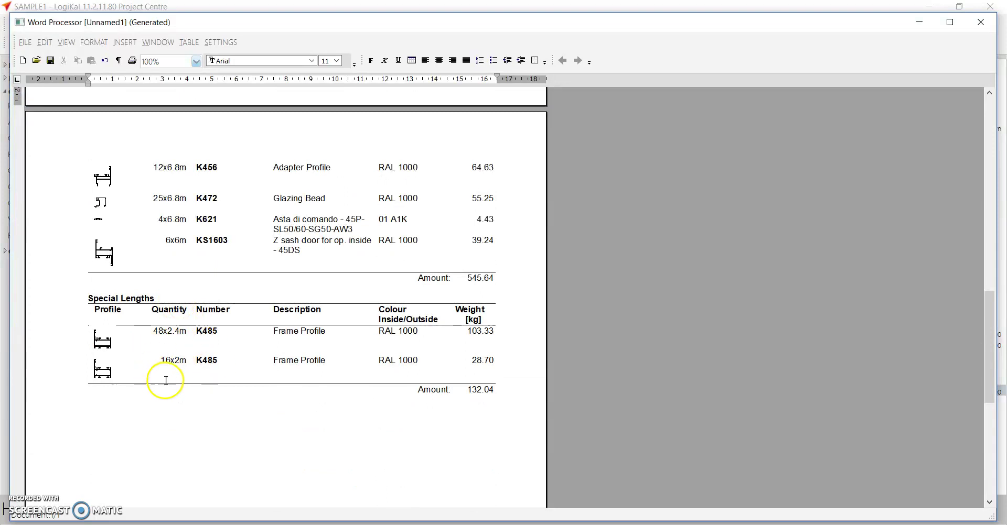
Close the profile order without saving it and select the residual length entry for the 24 mm double glazing adapter
{"action": "left_click", "coordinate": [984, 22]}
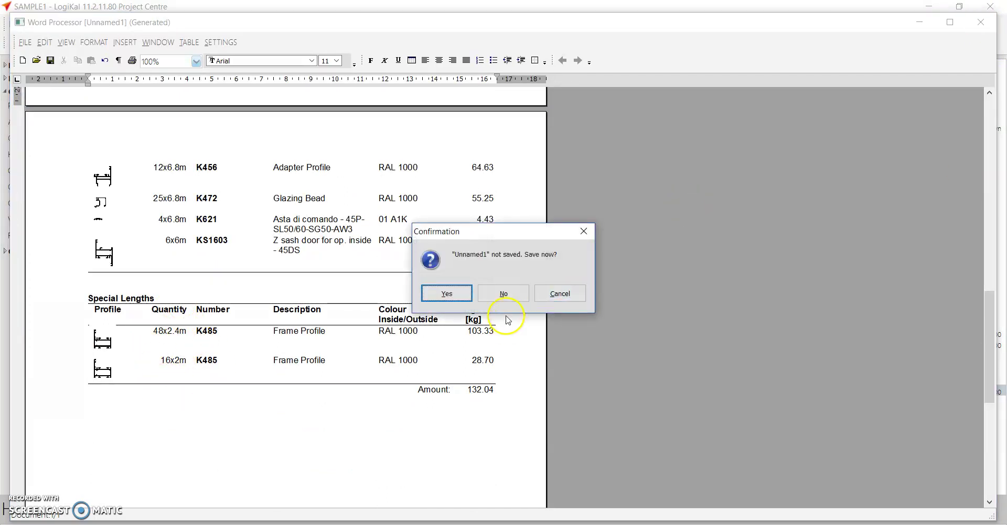
{"action": "left_click", "coordinate": [504, 292]}
{"action": "left_click", "coordinate": [838, 334]}
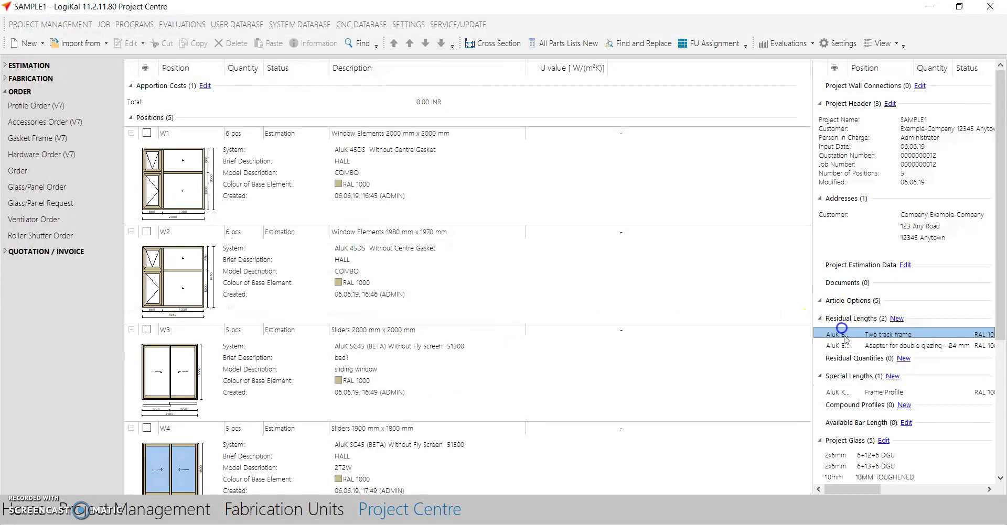
{"action": "left_click", "coordinate": [844, 346]}
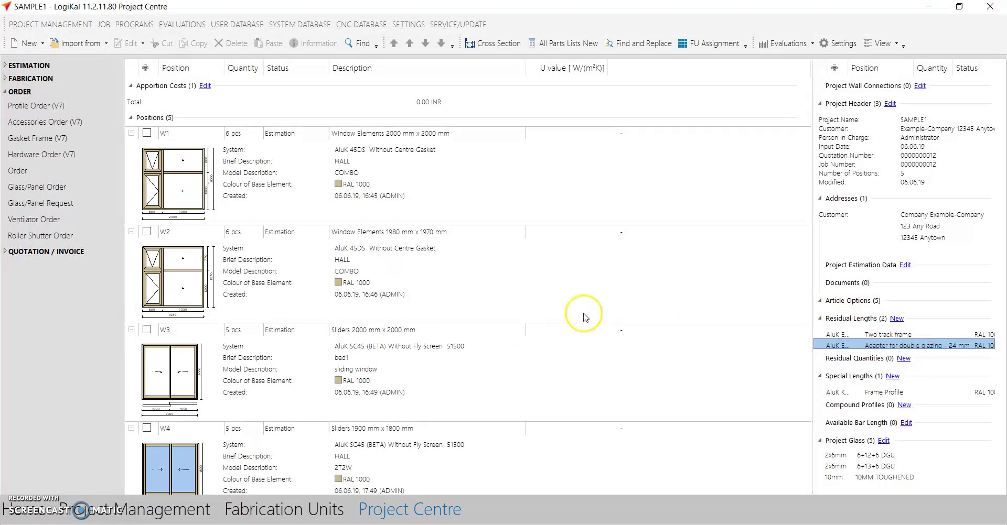
Open the settings of the Cut Optimisation fabrication report
{"action": "left_click", "coordinate": [4, 92]}
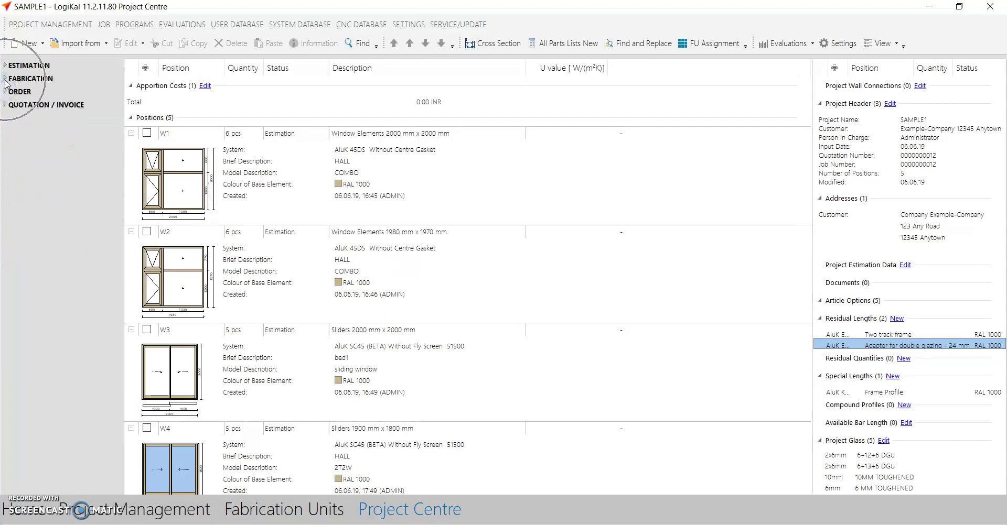
{"action": "left_click", "coordinate": [5, 79]}
{"action": "left_click", "coordinate": [38, 146]}
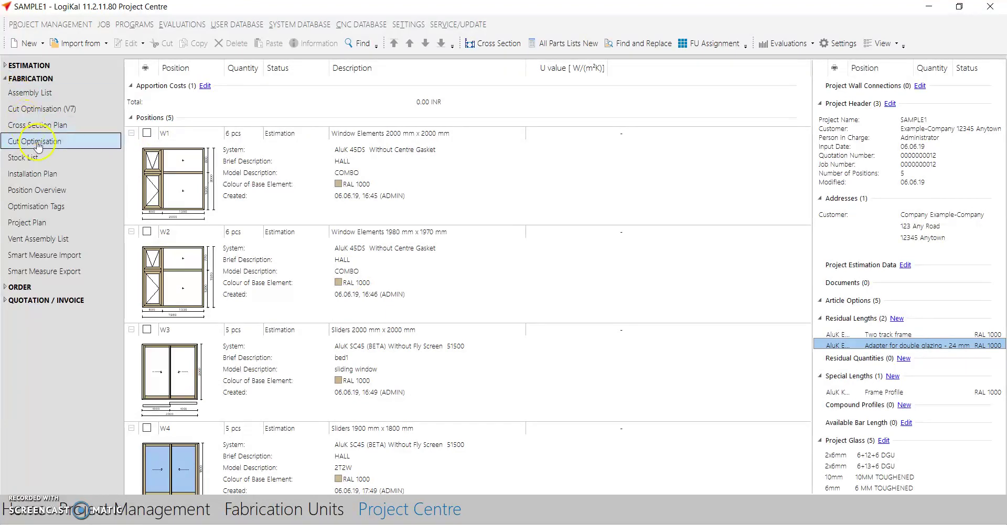
{"action": "double_click", "coordinate": [39, 141]}
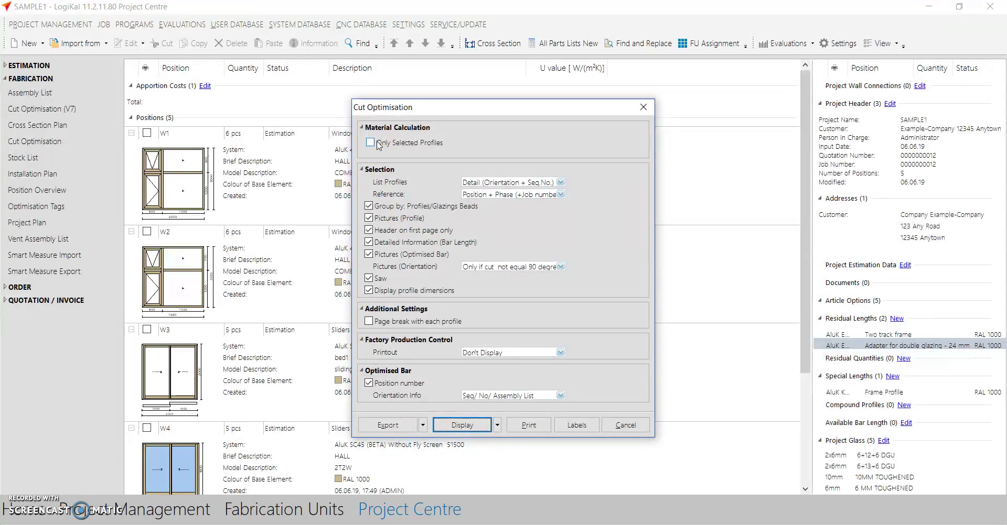
Limit the material calculation to selected profiles, replacing the full article selection with only E105 and E109
{"action": "left_click", "coordinate": [376, 143]}
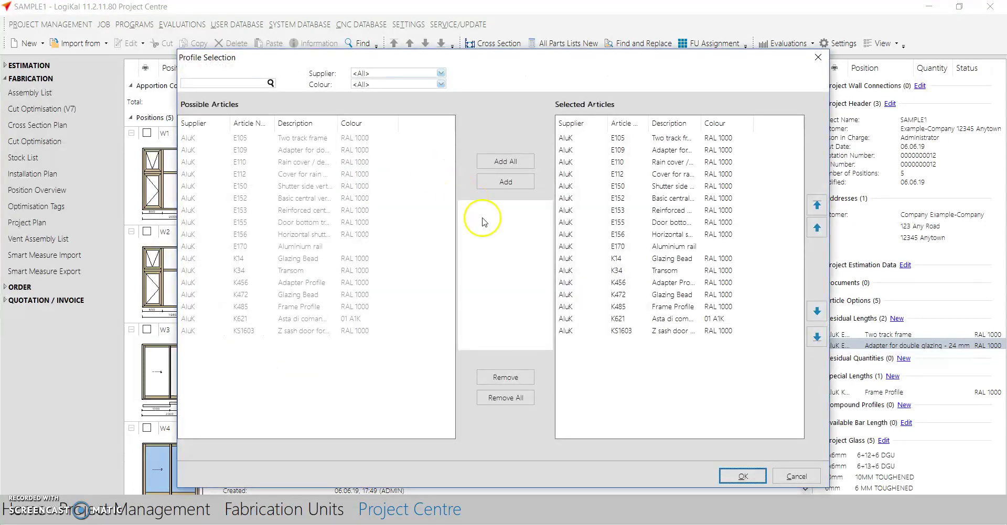
{"action": "left_click", "coordinate": [514, 400]}
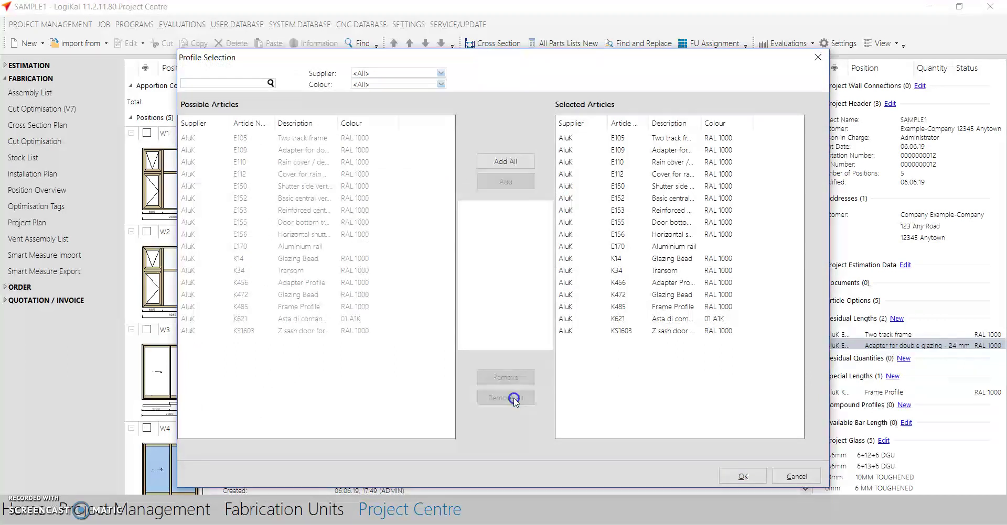
{"action": "left_click", "coordinate": [298, 152], "text": "shift"}
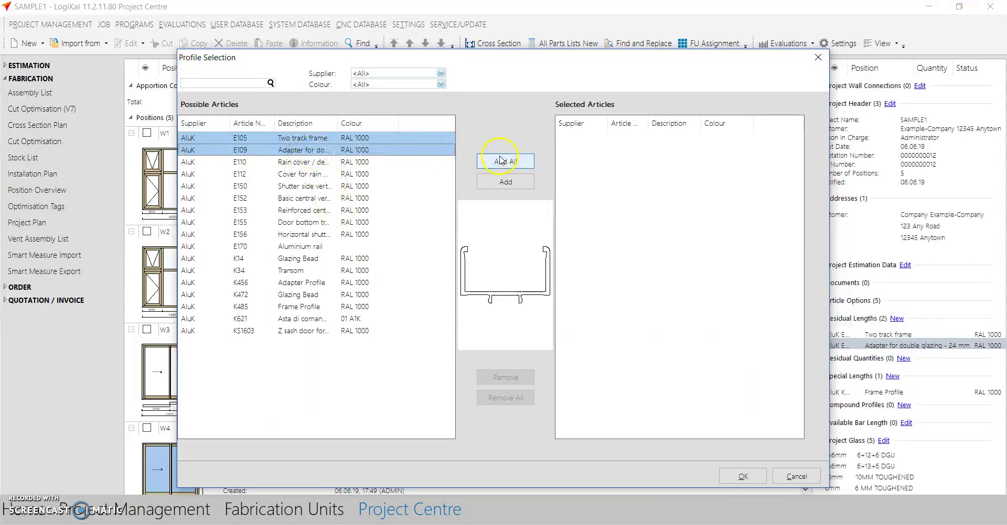
{"action": "left_click", "coordinate": [505, 182]}
Preview the two selected profiles E109 and E105, confirm the profile selection and display the Cut Optimisation report
{"action": "left_click", "coordinate": [627, 148]}
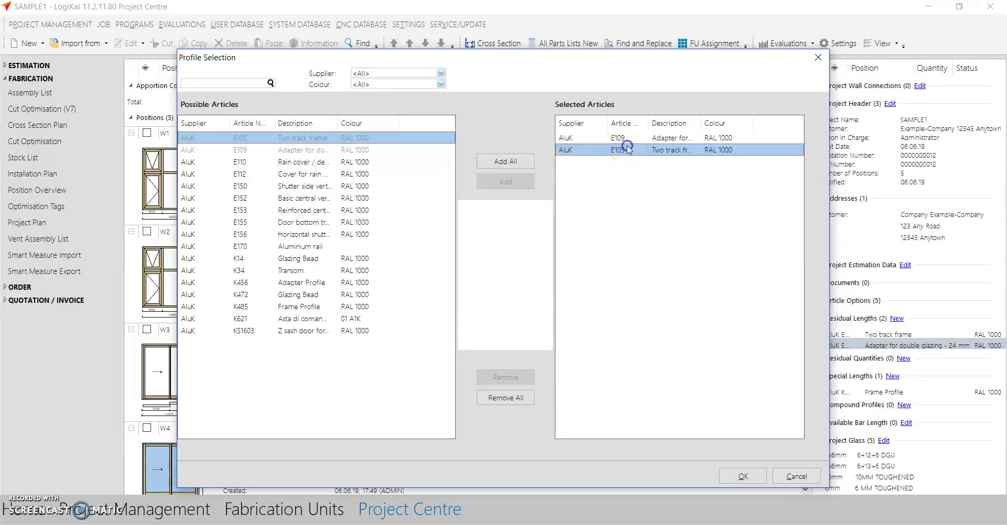
{"action": "left_click", "coordinate": [626, 138]}
{"action": "left_click", "coordinate": [628, 149]}
{"action": "left_click", "coordinate": [631, 140]}
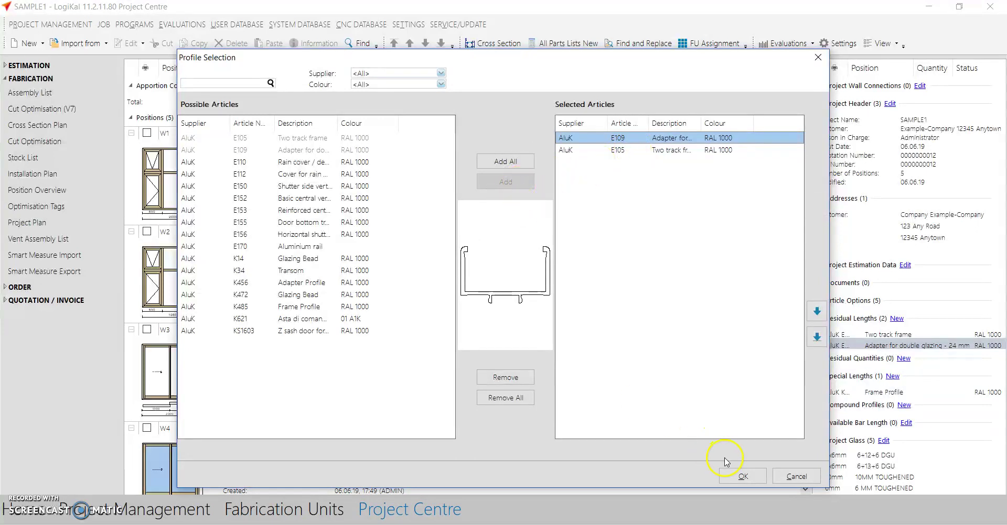
{"action": "left_click", "coordinate": [737, 477]}
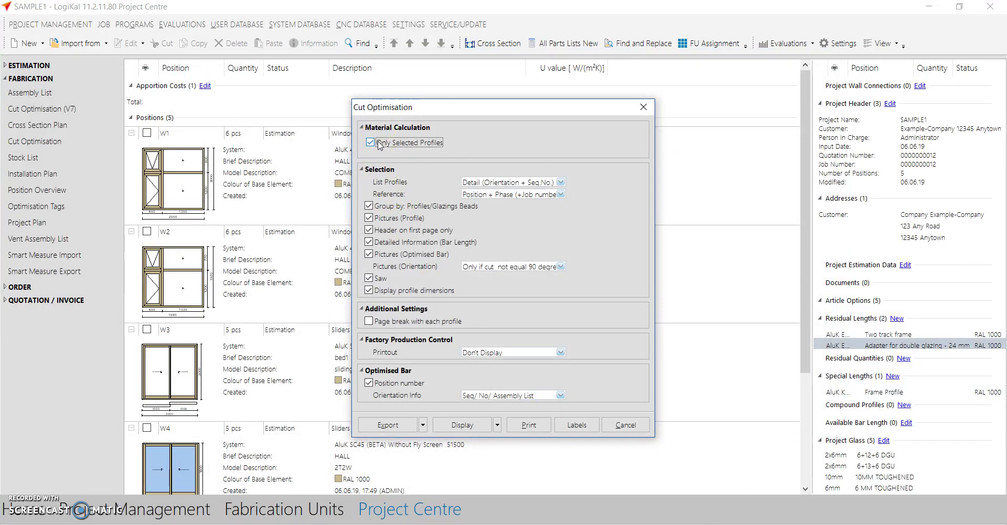
{"action": "left_click", "coordinate": [484, 424]}
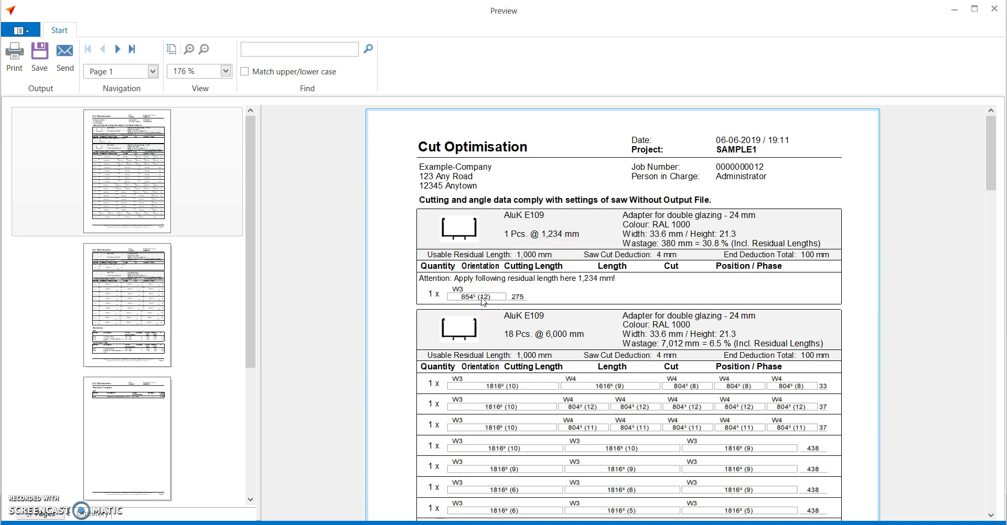
Examine the residual length cuts of E109 and E105 and the Used Residual Length summary in the report, then close the preview
{"action": "left_click", "coordinate": [482, 300]}
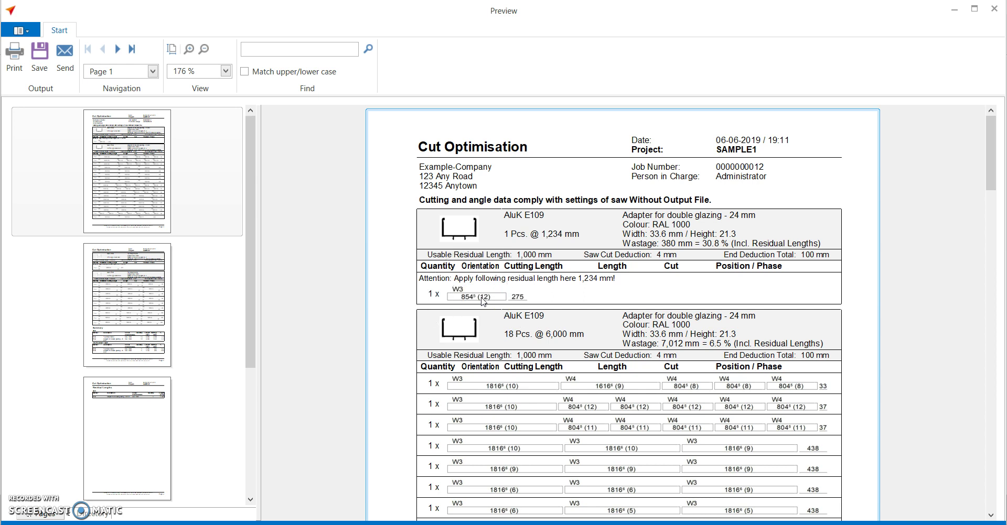
{"action": "left_click", "coordinate": [527, 302]}
{"action": "scroll", "coordinate": [527, 302], "scroll_direction": "down", "scroll_amount": 3}
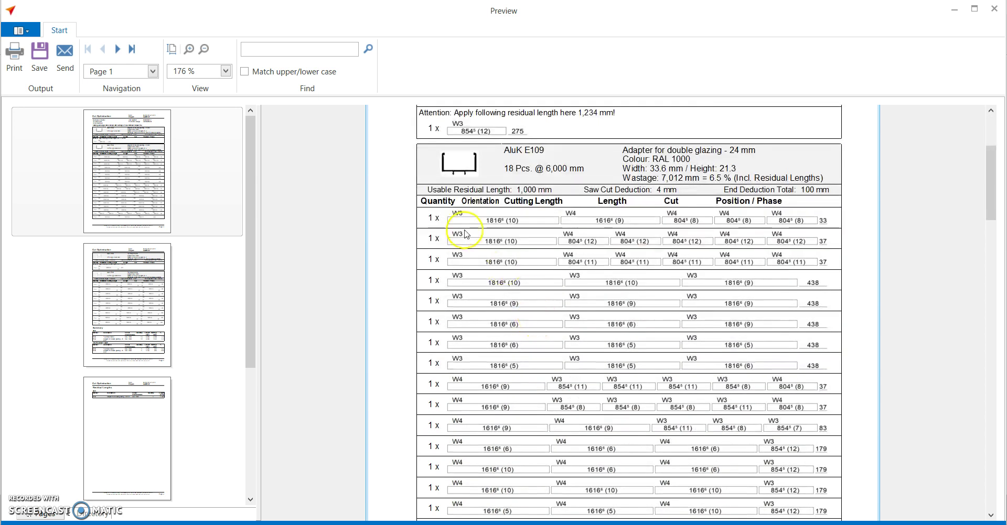
{"action": "scroll", "coordinate": [508, 241], "scroll_direction": "down", "scroll_amount": 2}
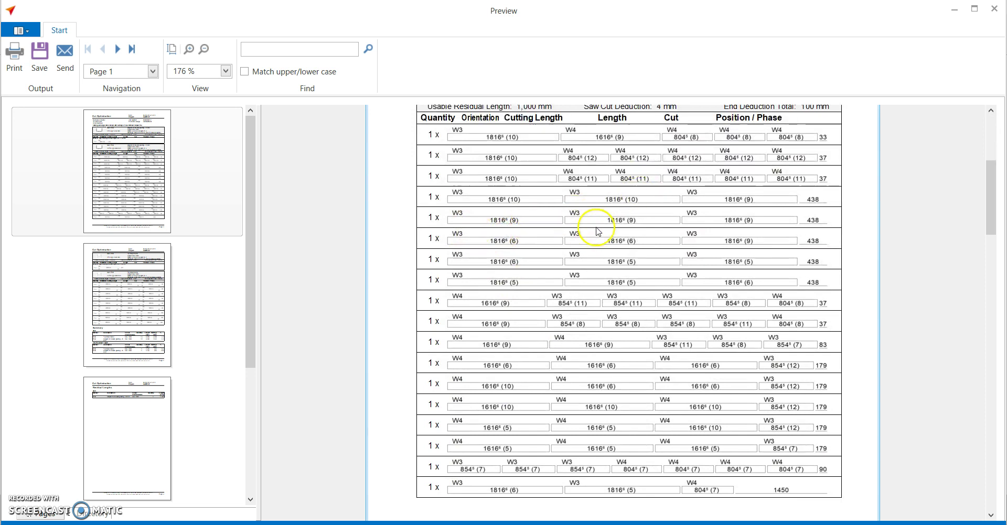
{"action": "scroll", "coordinate": [597, 236], "scroll_direction": "down", "scroll_amount": 8}
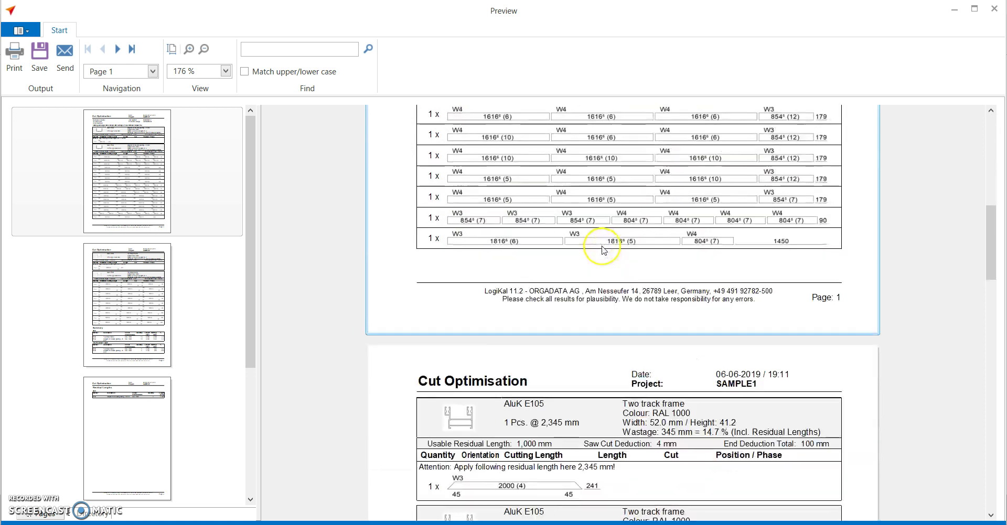
{"action": "scroll", "coordinate": [535, 283], "scroll_direction": "down", "scroll_amount": 2}
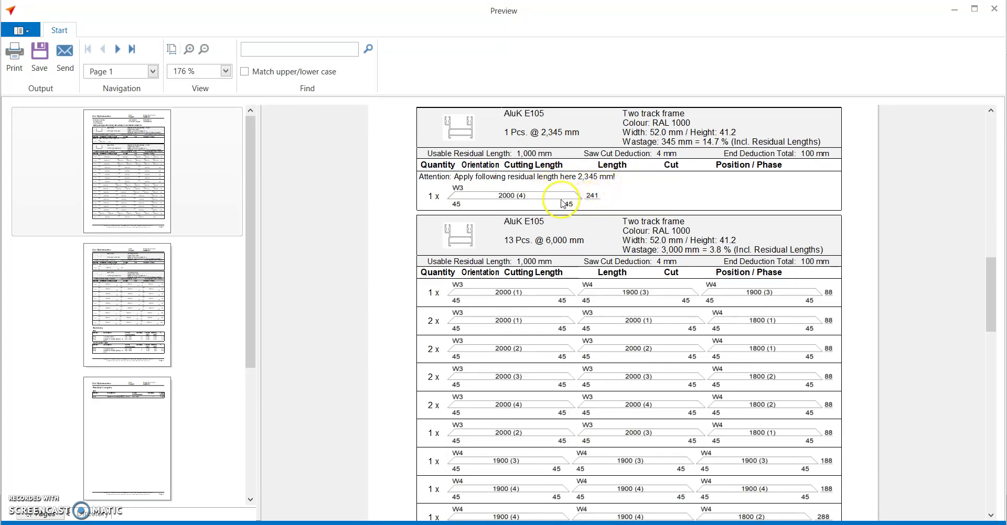
{"action": "scroll", "coordinate": [530, 204], "scroll_direction": "down", "scroll_amount": 4}
{"action": "scroll", "coordinate": [468, 192], "scroll_direction": "up", "scroll_amount": 1}
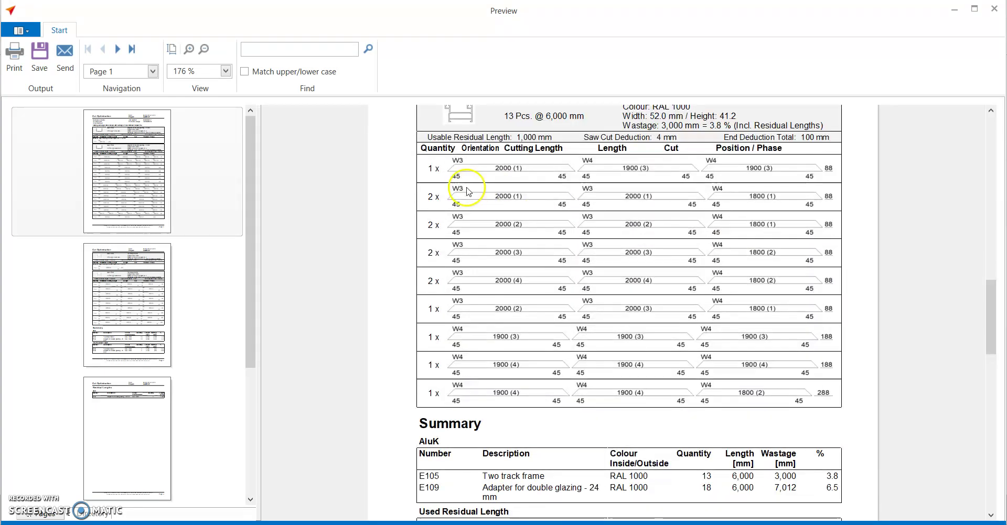
{"action": "scroll", "coordinate": [582, 221], "scroll_direction": "down", "scroll_amount": 3}
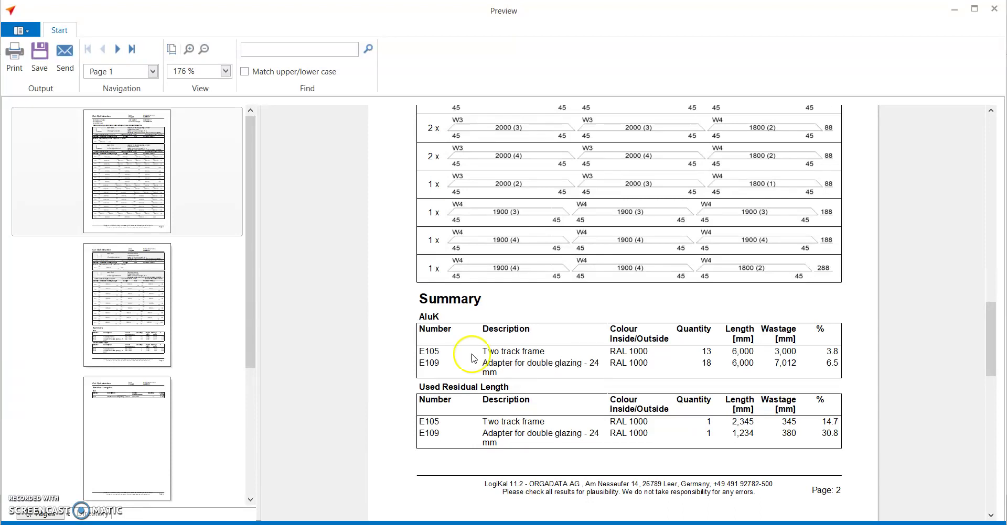
{"action": "left_click", "coordinate": [475, 424]}
{"action": "left_click", "coordinate": [993, 9]}
{"action": "left_click", "coordinate": [499, 328]}
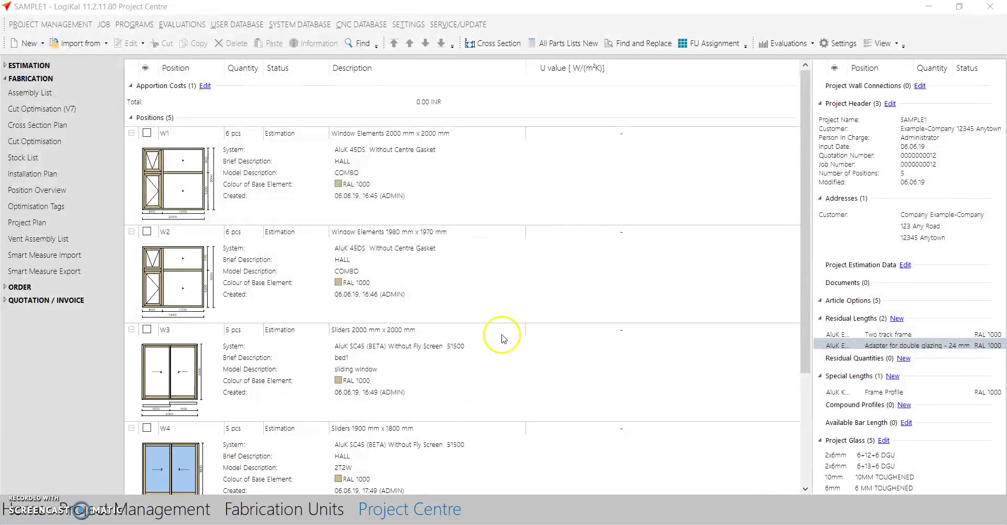